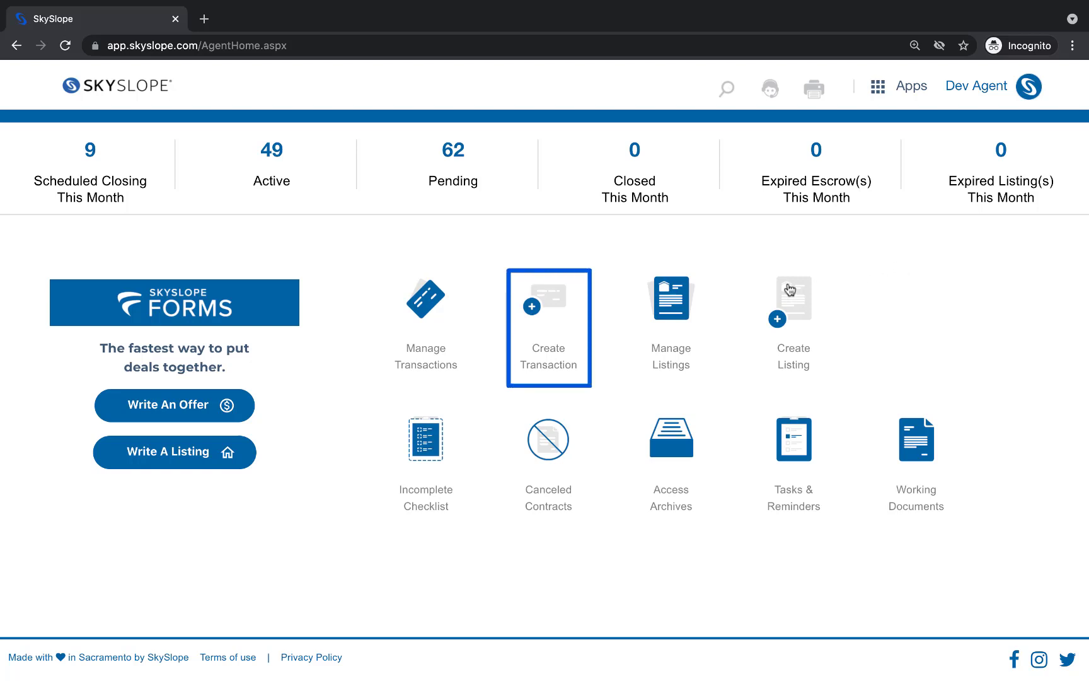
- Start a new transaction on the buyer side and search for the property's address
left_click(563, 306)
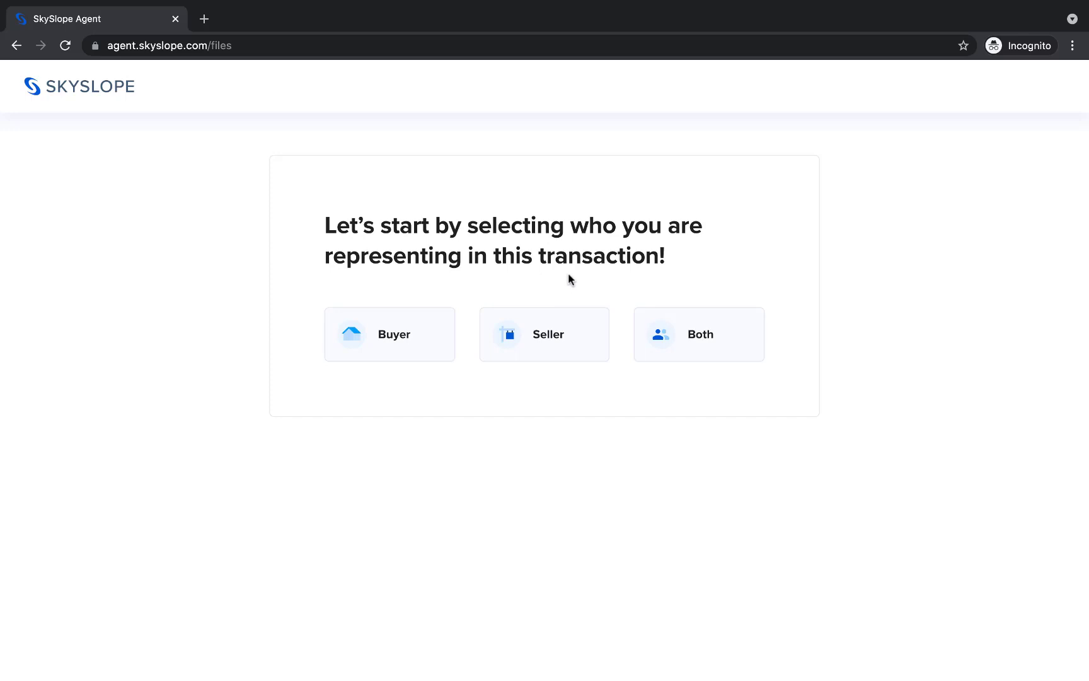
left_click(586, 334)
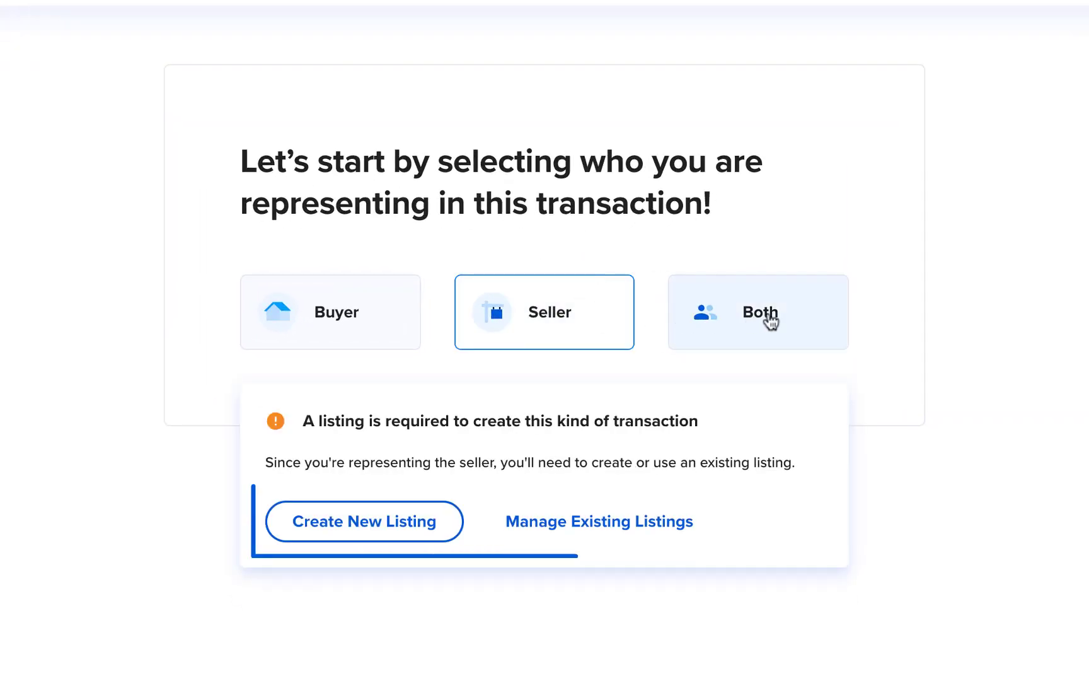
left_click(823, 307)
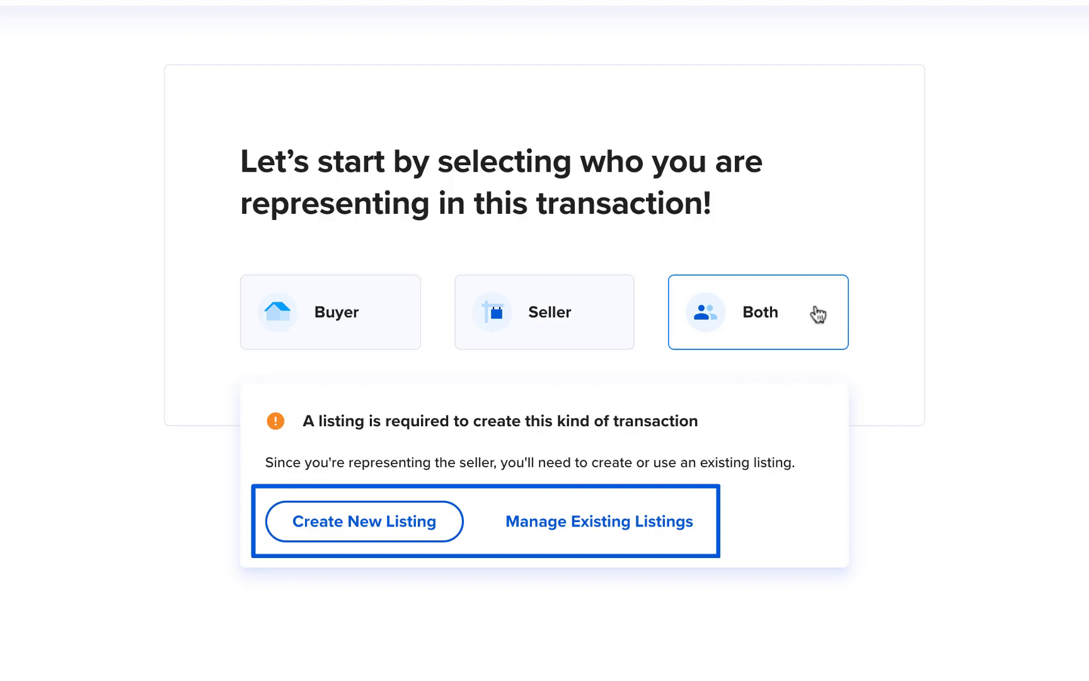
left_click(379, 325)
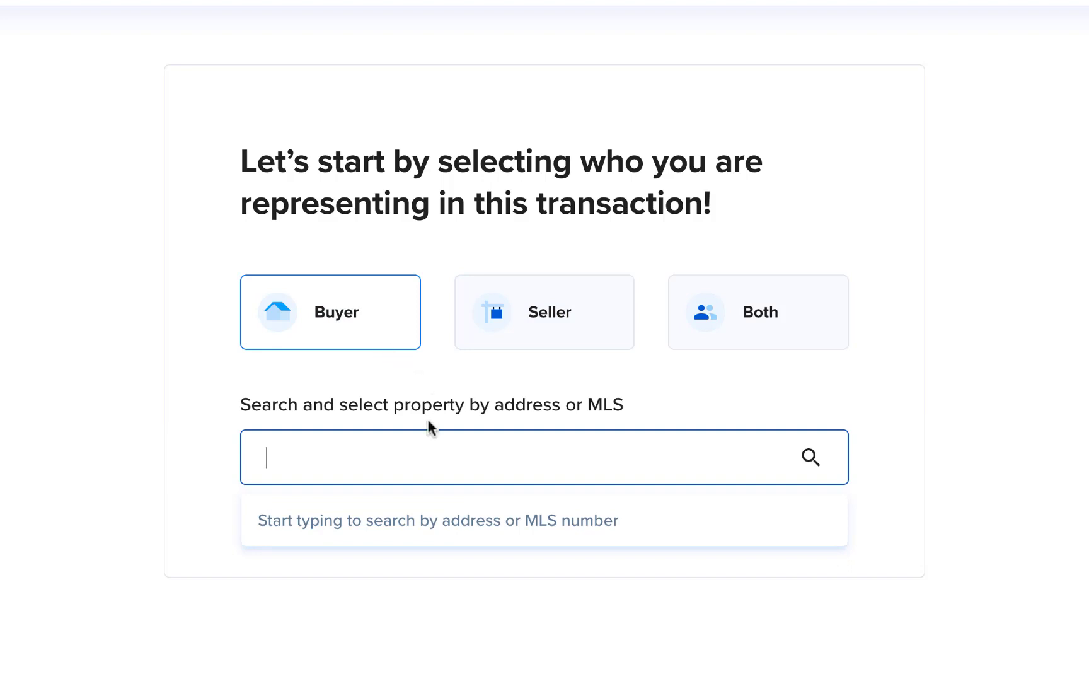
left_click(433, 458)
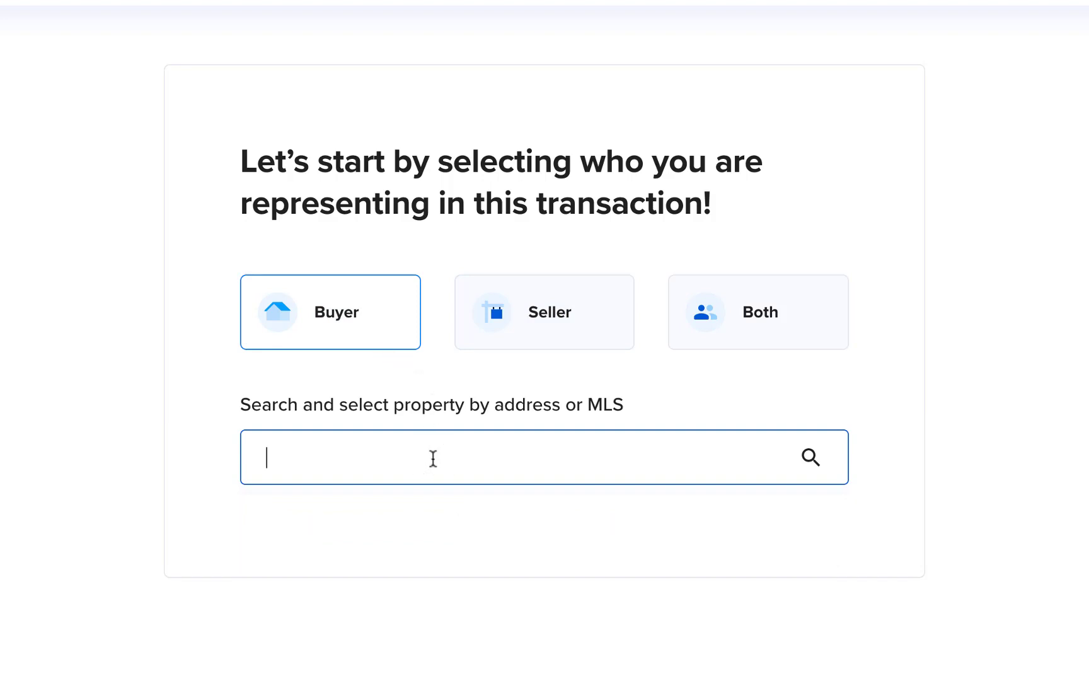
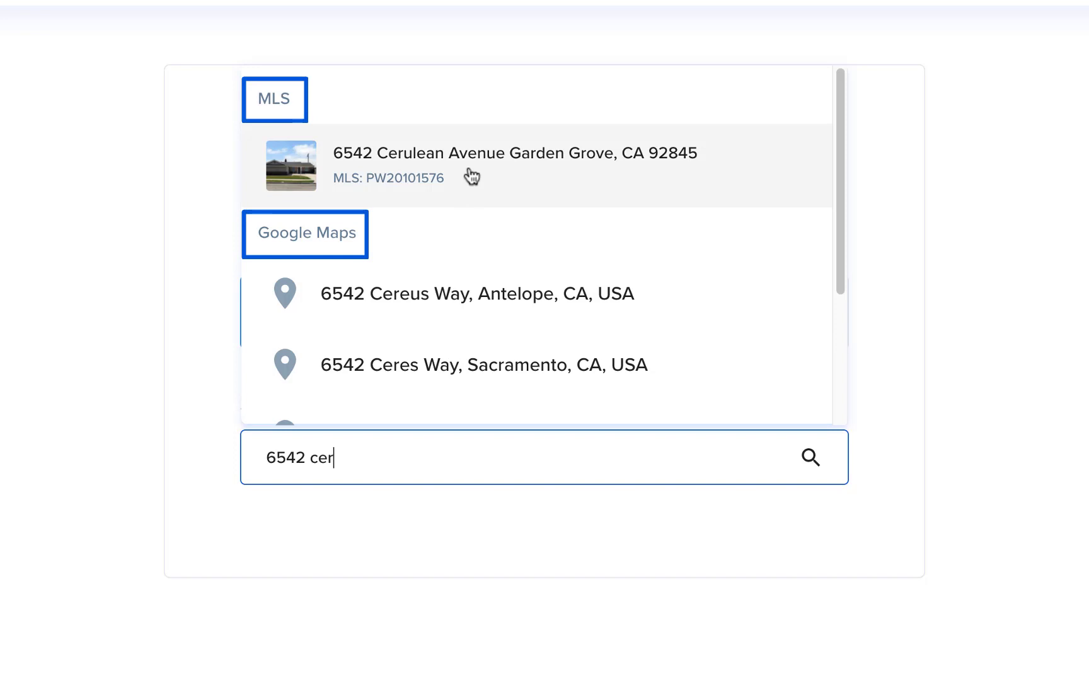
- Pick the property's MLS listing and set the property type to Traditional Sale
left_click(471, 177)
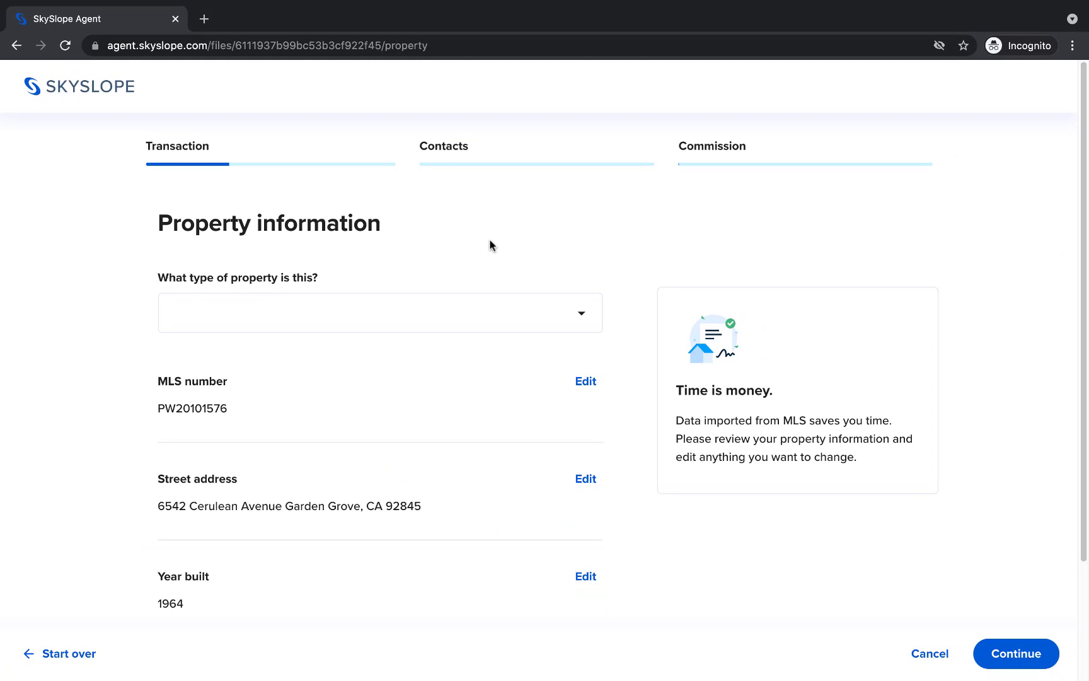
left_click(579, 314)
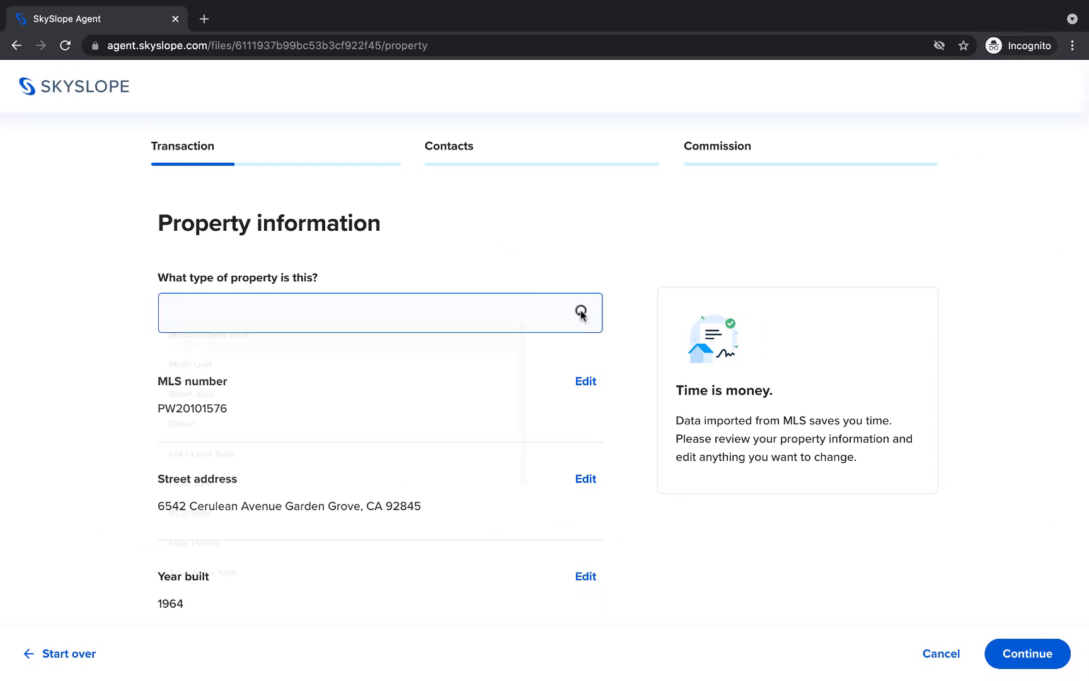
scroll(360, 474, "down", 3)
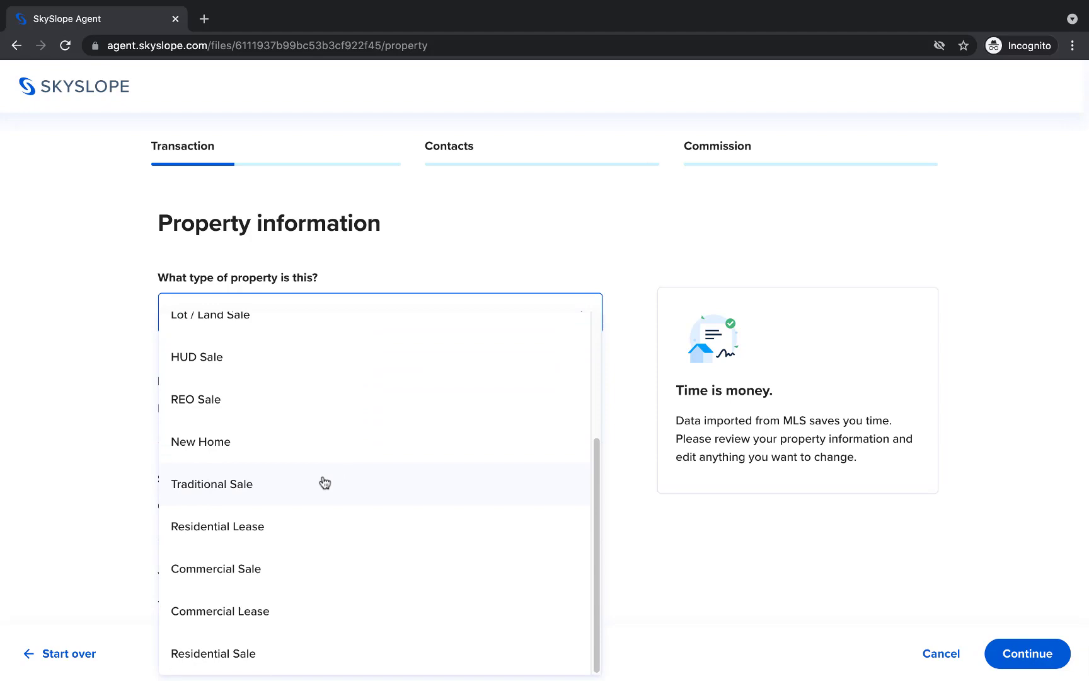
left_click(289, 486)
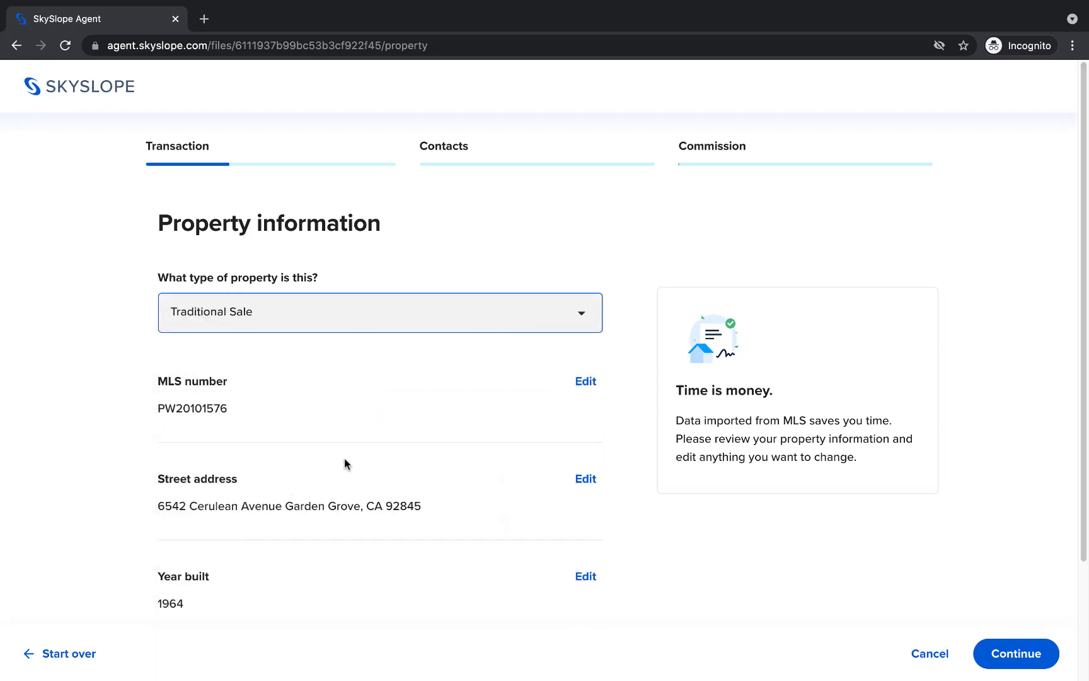
scroll(621, 423, "down", 3)
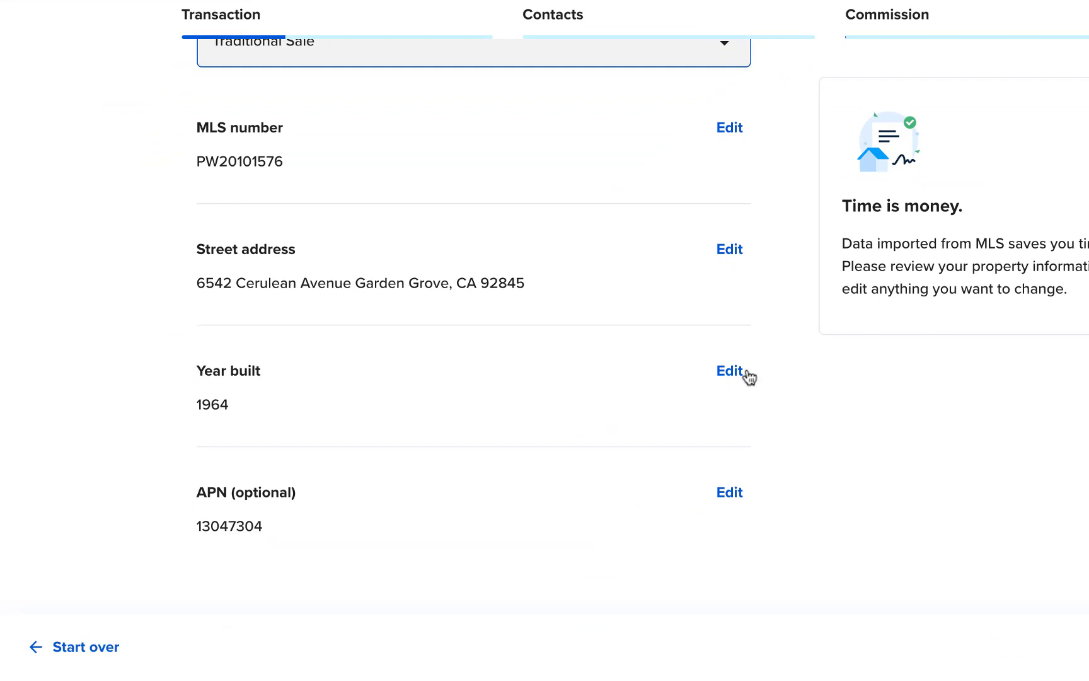
- Change the year built from 1964 to 1965 and save it
left_click(729, 372)
left_click(436, 414)
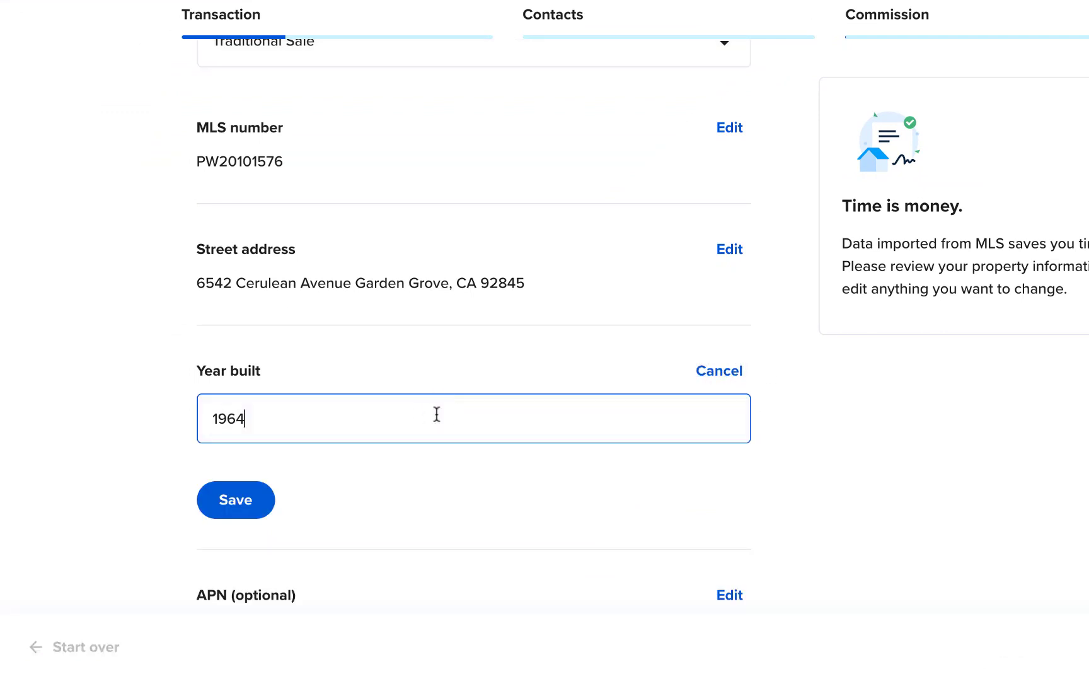
key("BackSpace")
type("5")
left_click(266, 500)
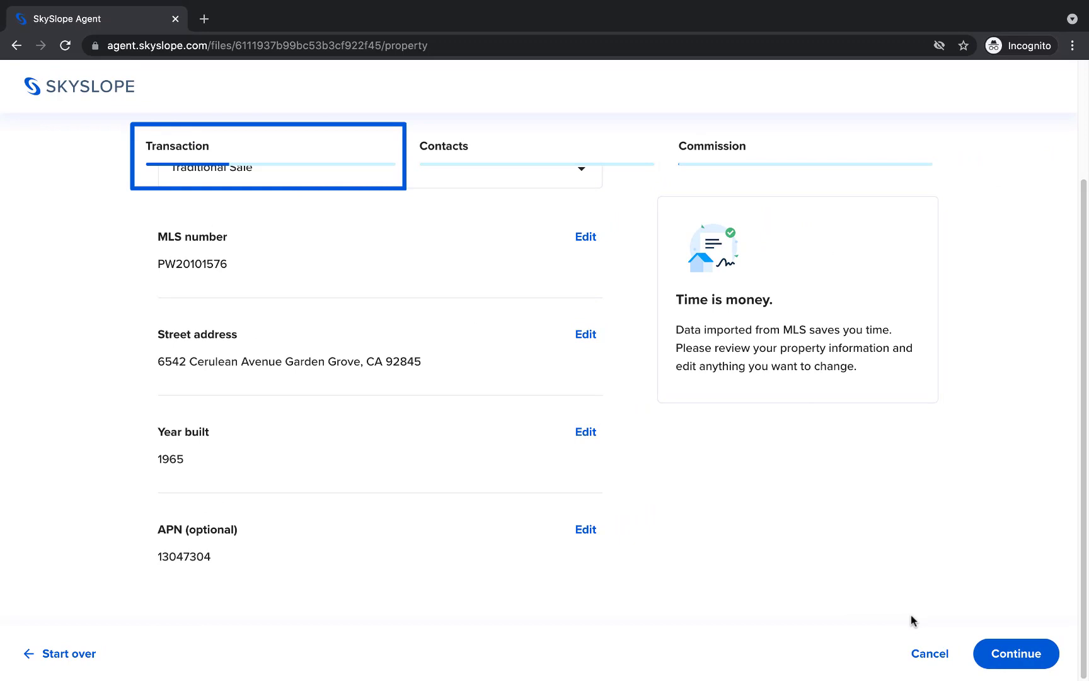
- Enter a purchase price of 625,000 in the transaction details
left_click(988, 649)
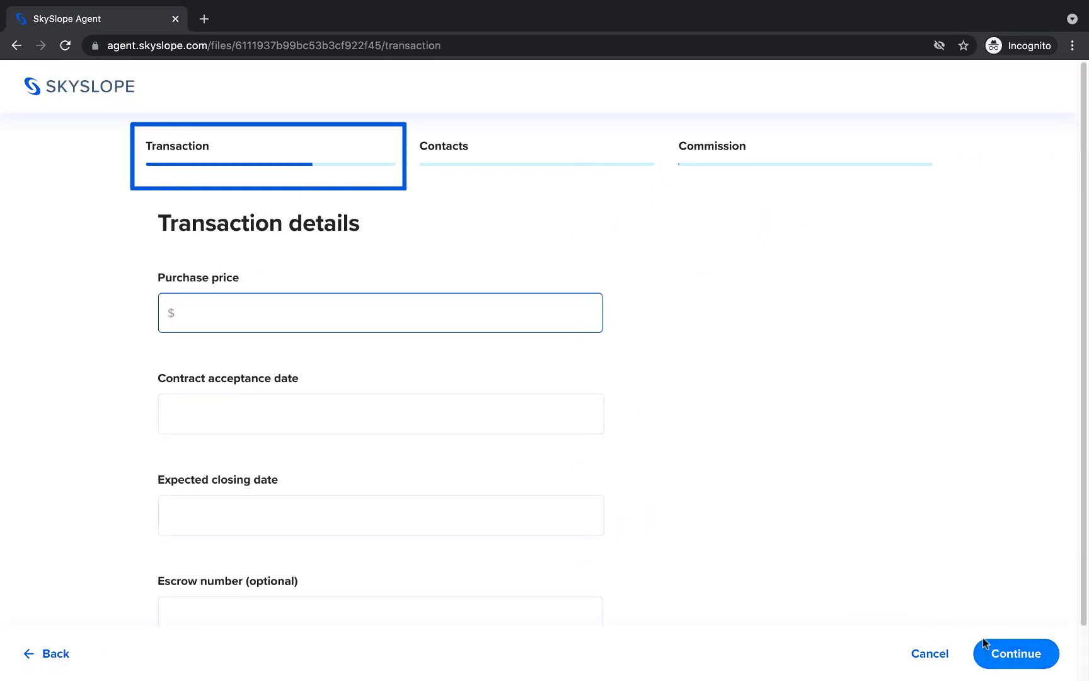
left_click(532, 312)
type("6250000")
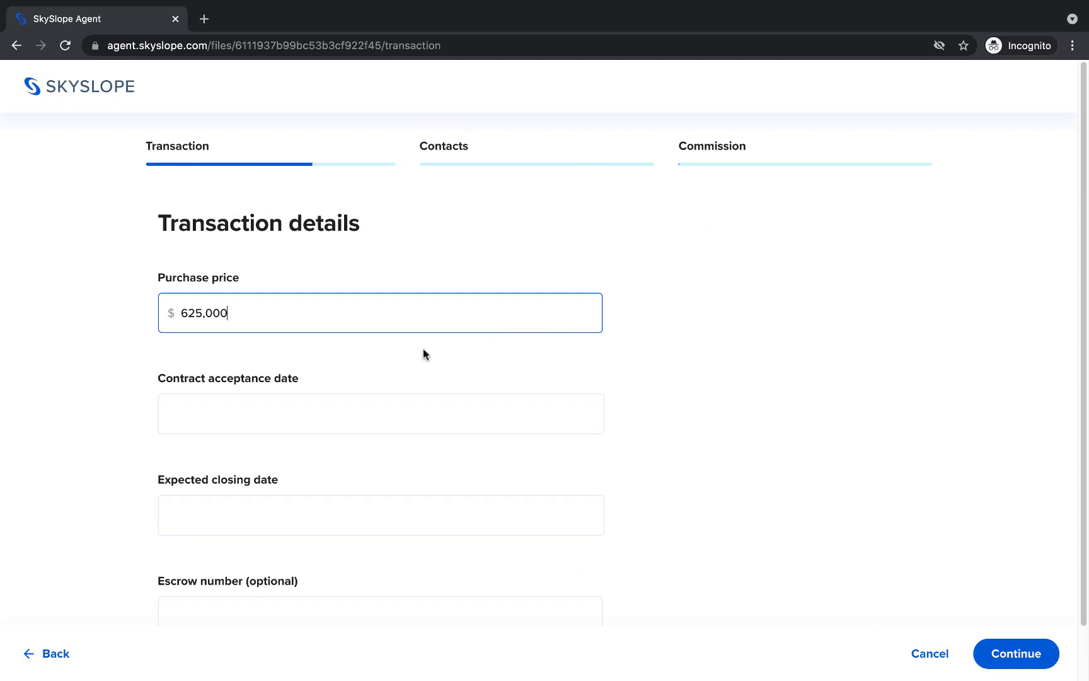
- Set acceptance date 08/07/2021, closing date 08/31/2021, and enter the escrow number
left_click(261, 424)
left_click(338, 262)
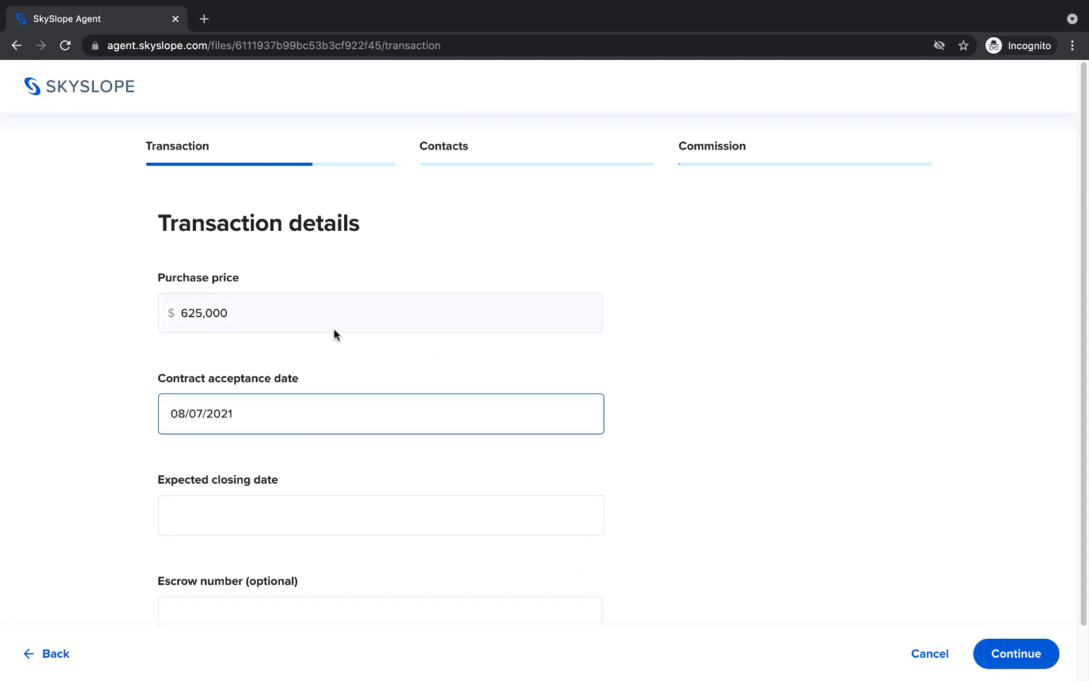
left_click(246, 509)
left_click(238, 469)
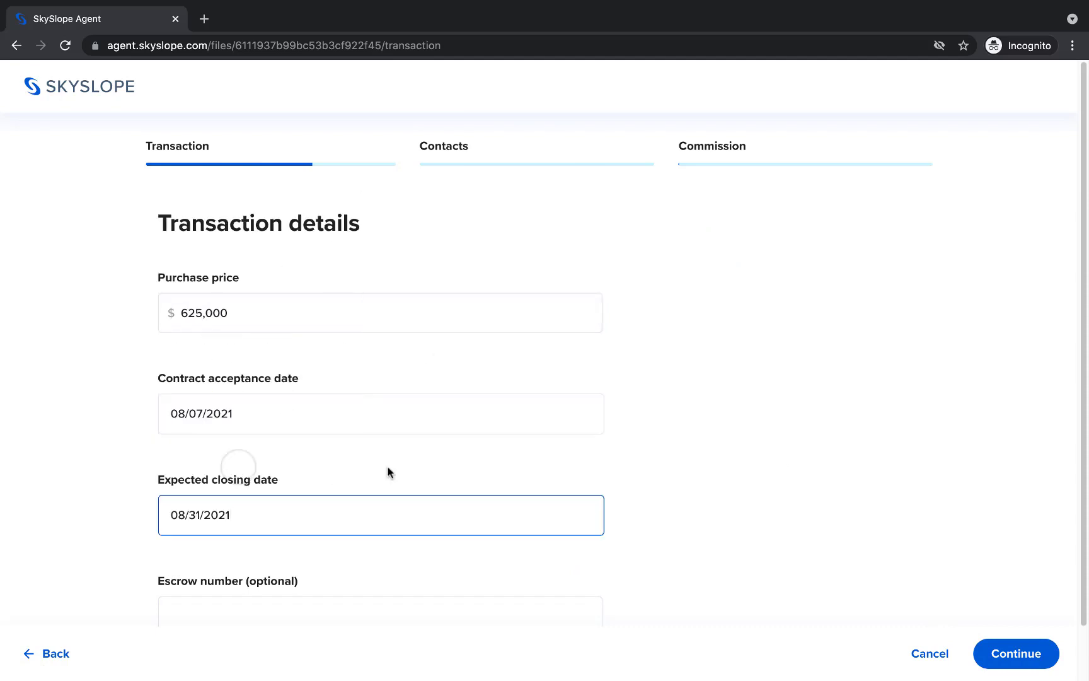
scroll(542, 497, "down", 1)
left_click(511, 557)
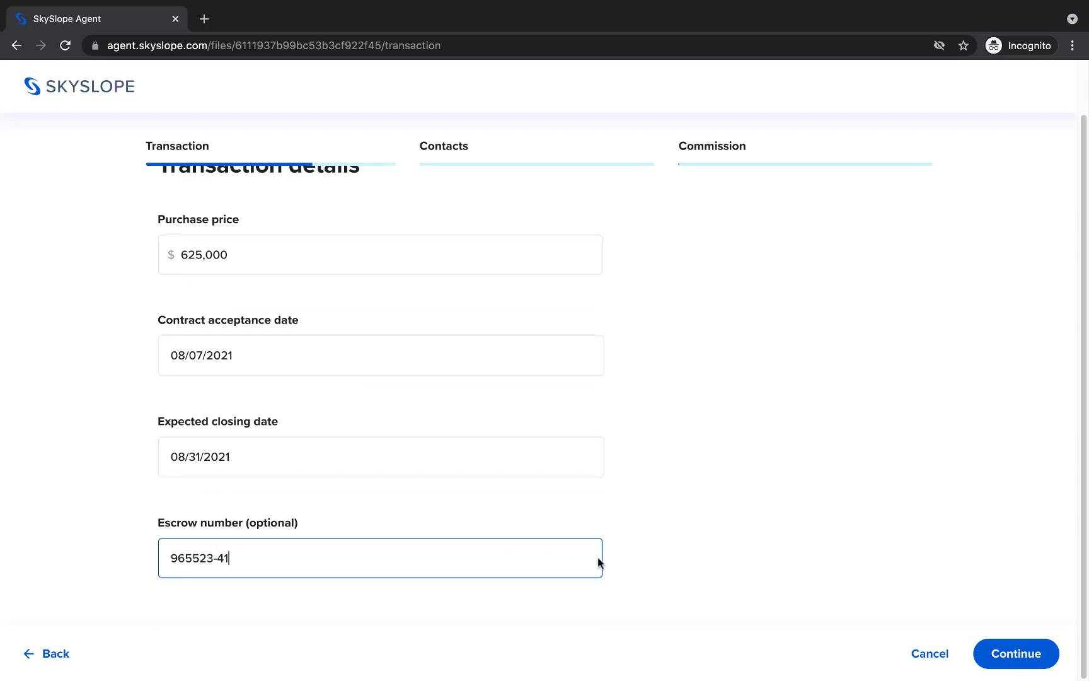
- Enter the first buyer's first name, last name and e-mail address
left_click(978, 652)
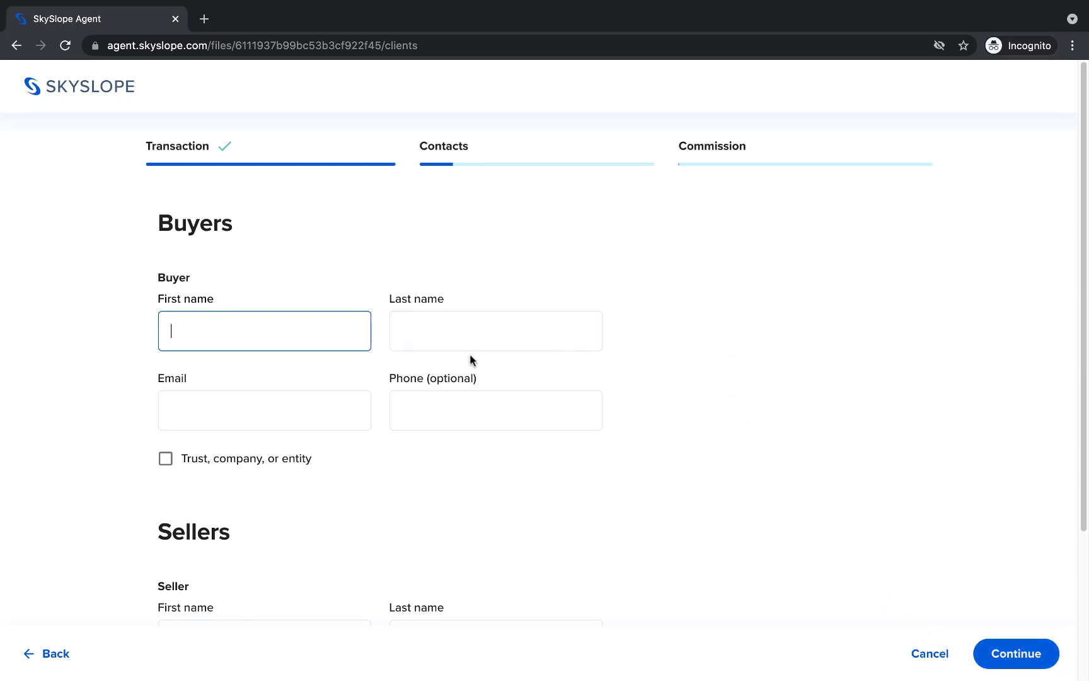
key("Tab")
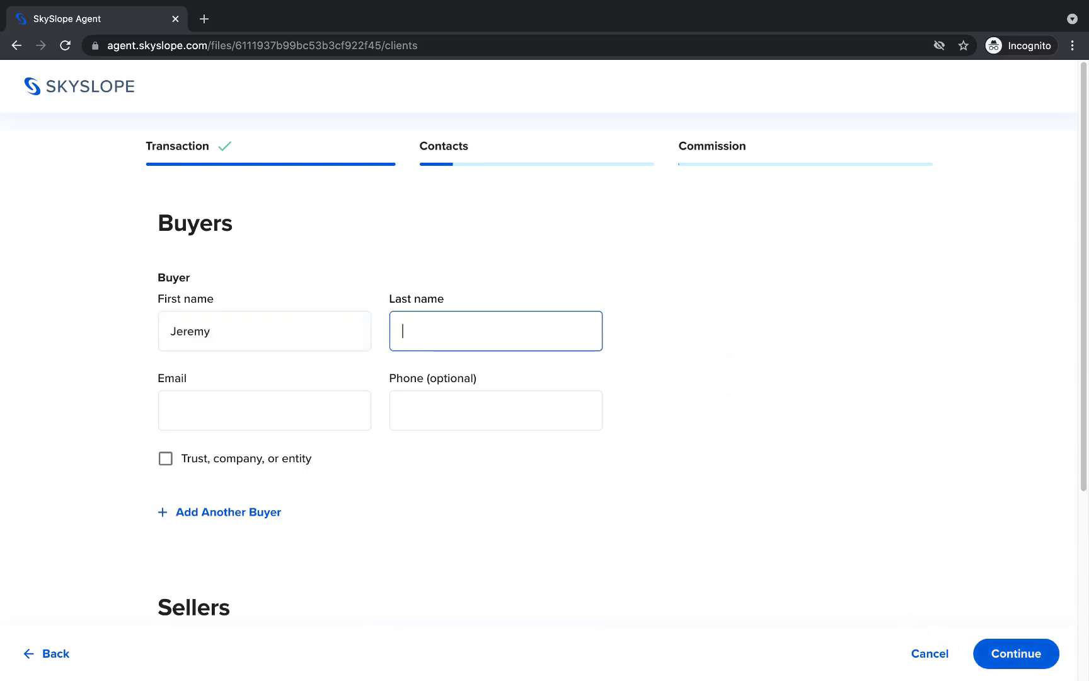
key("Tab")
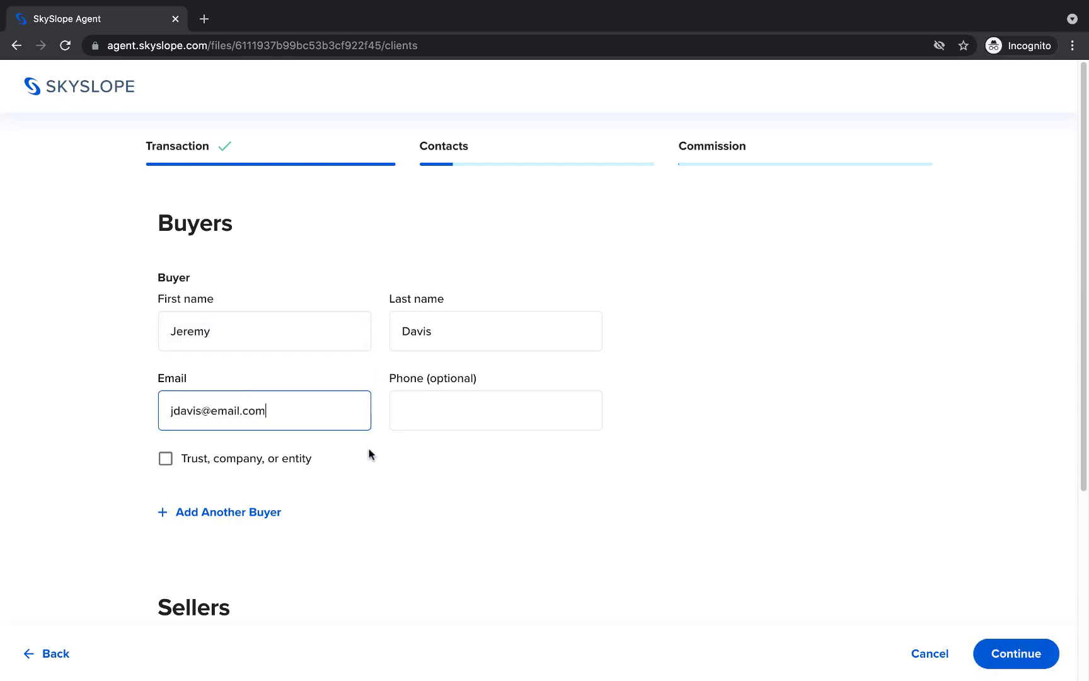
- Add a second buyer with first name, last name and e-mail address
left_click(267, 514)
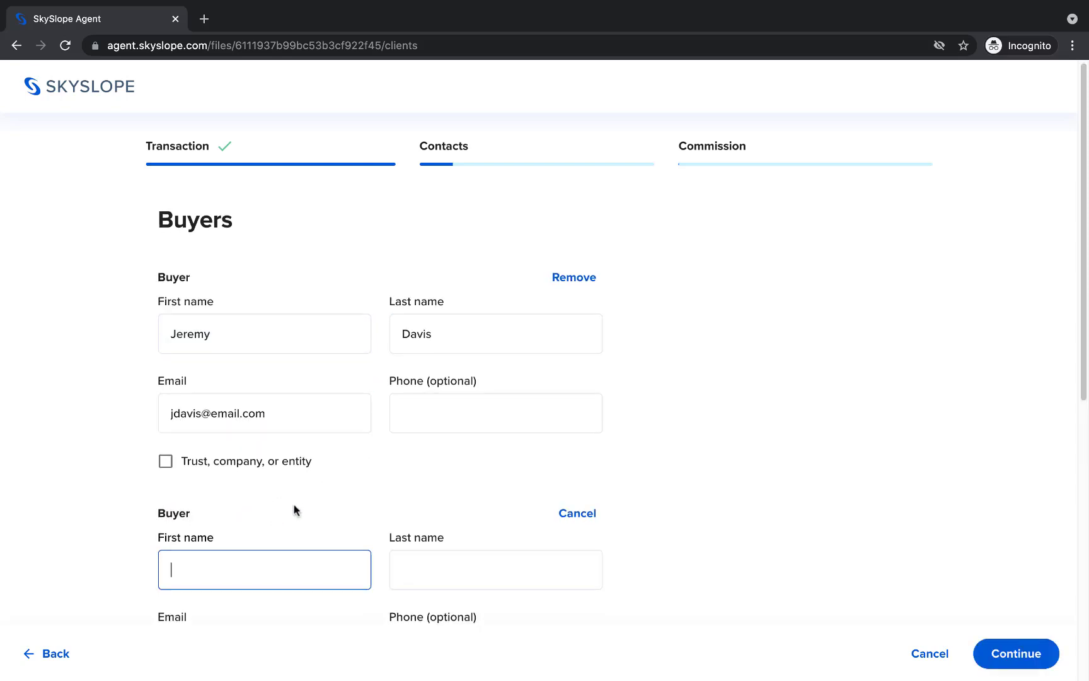
scroll(338, 408, "down", 3)
key("Tab")
key("Tab")
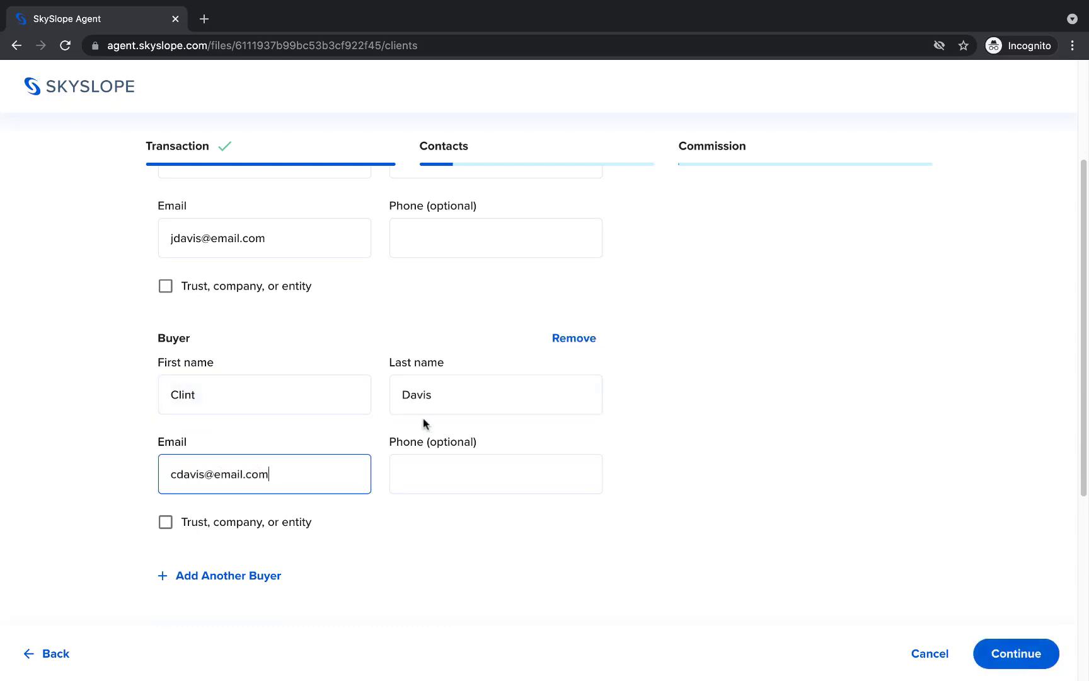
- Enter the seller's first name, last name and e-mail address
scroll(629, 400, "down", 5)
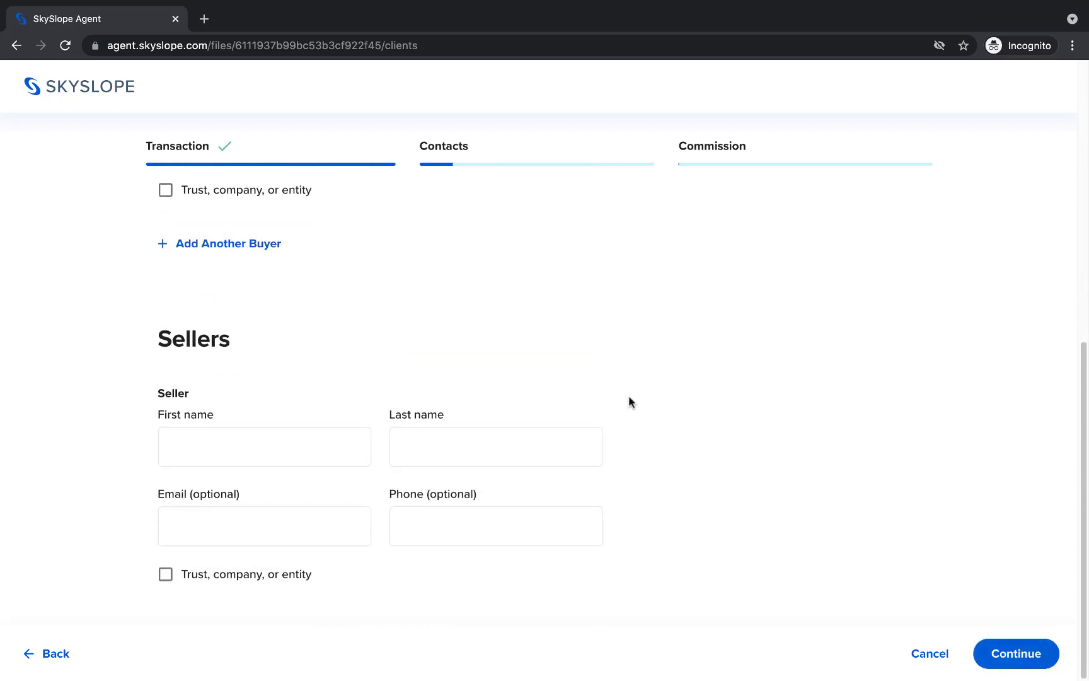
left_click(354, 440)
type("Marle")
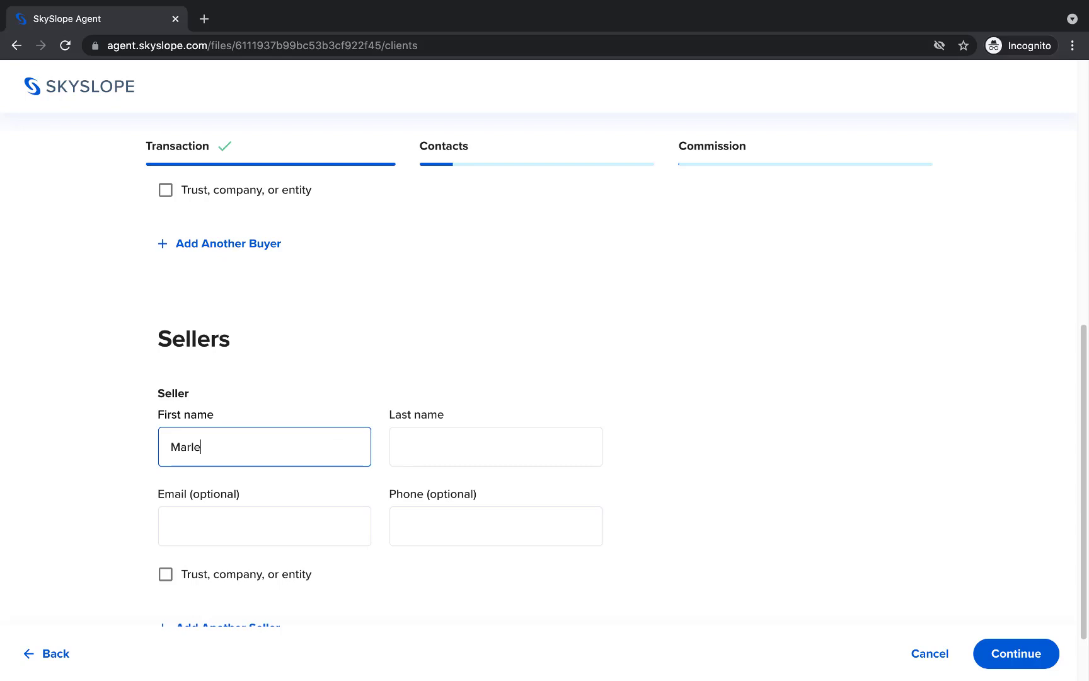
type("e")
key("Tab")
type("Matlin")
key("Tab")
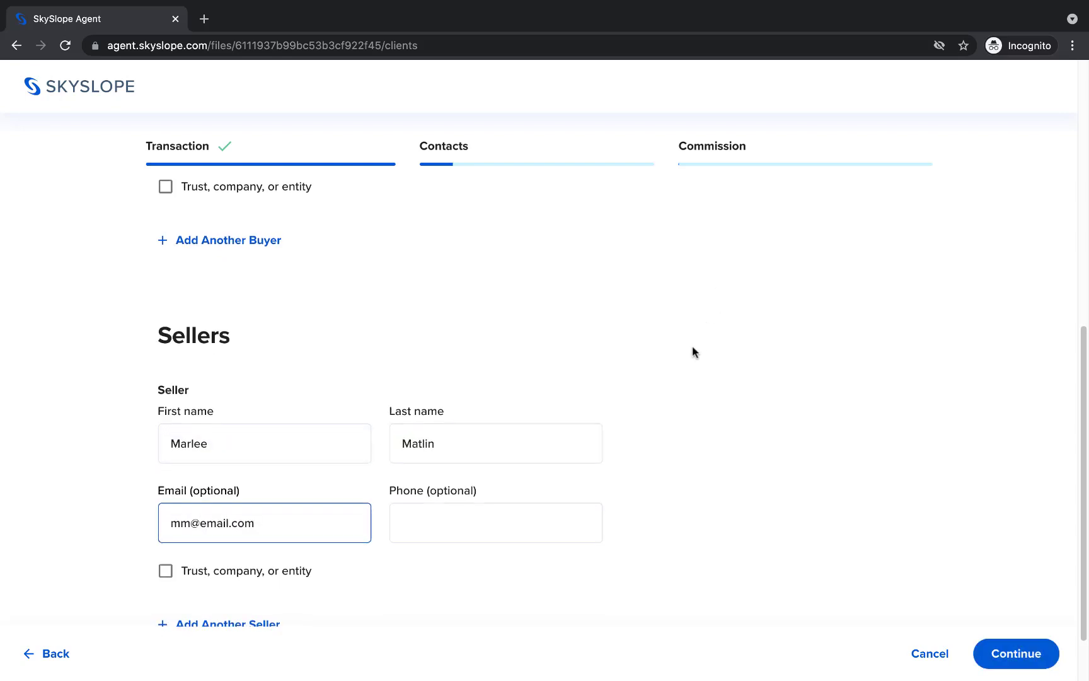
scroll(692, 346, "down", 2)
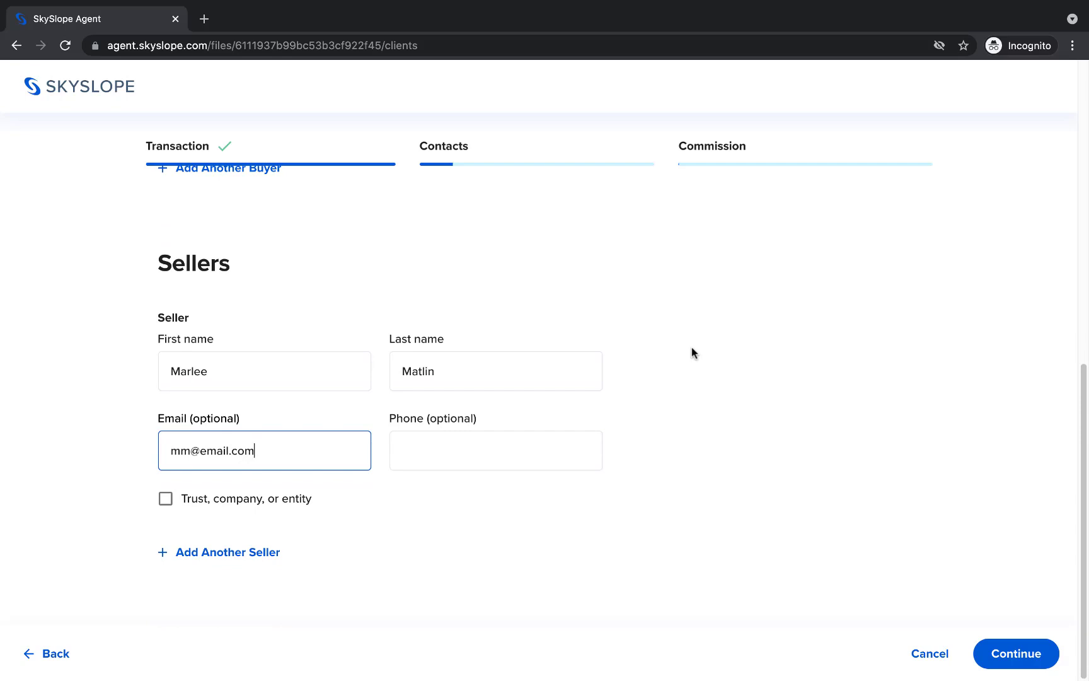
- On the agents page, close the listing agent's editor and discard an extra buyer's agent
left_click(987, 652)
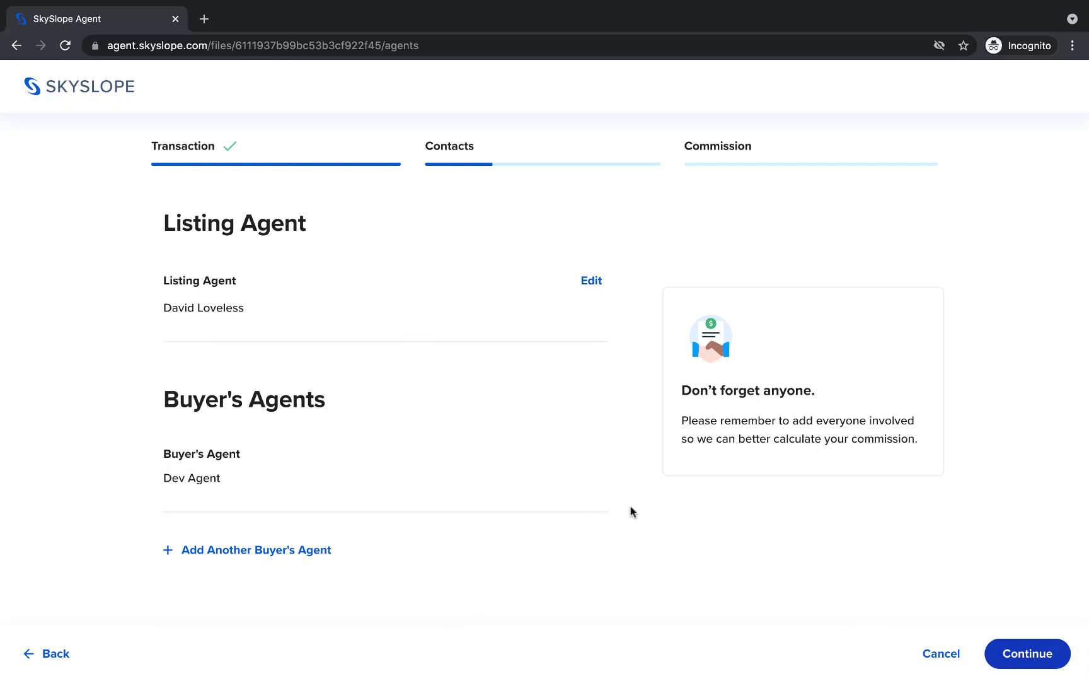
left_click(592, 284)
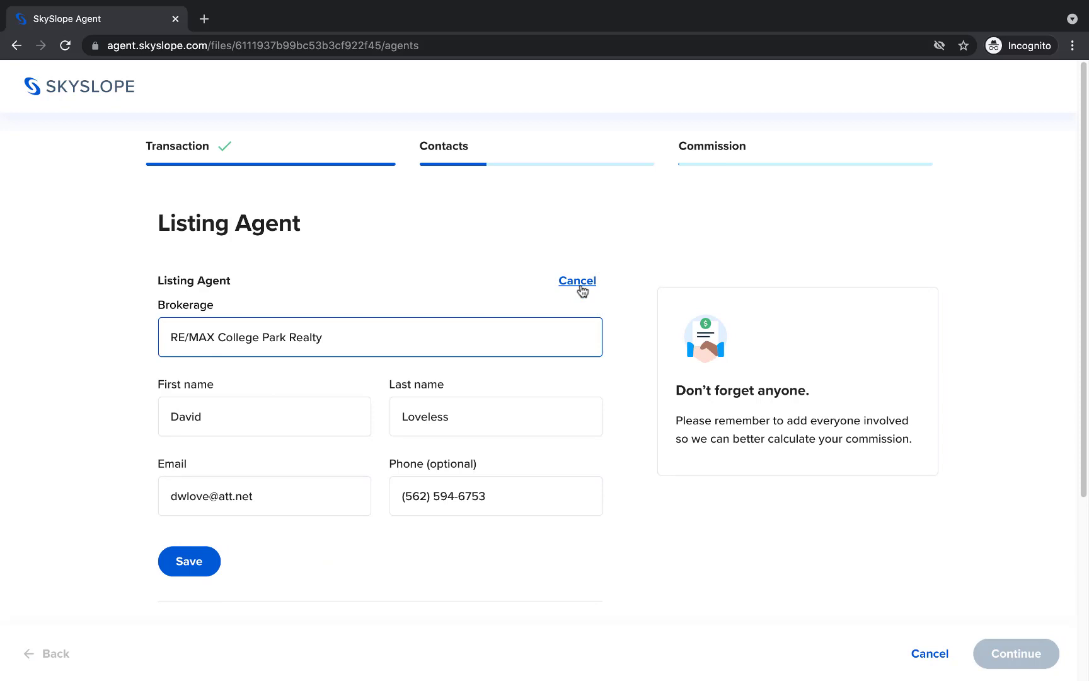
left_click(579, 281)
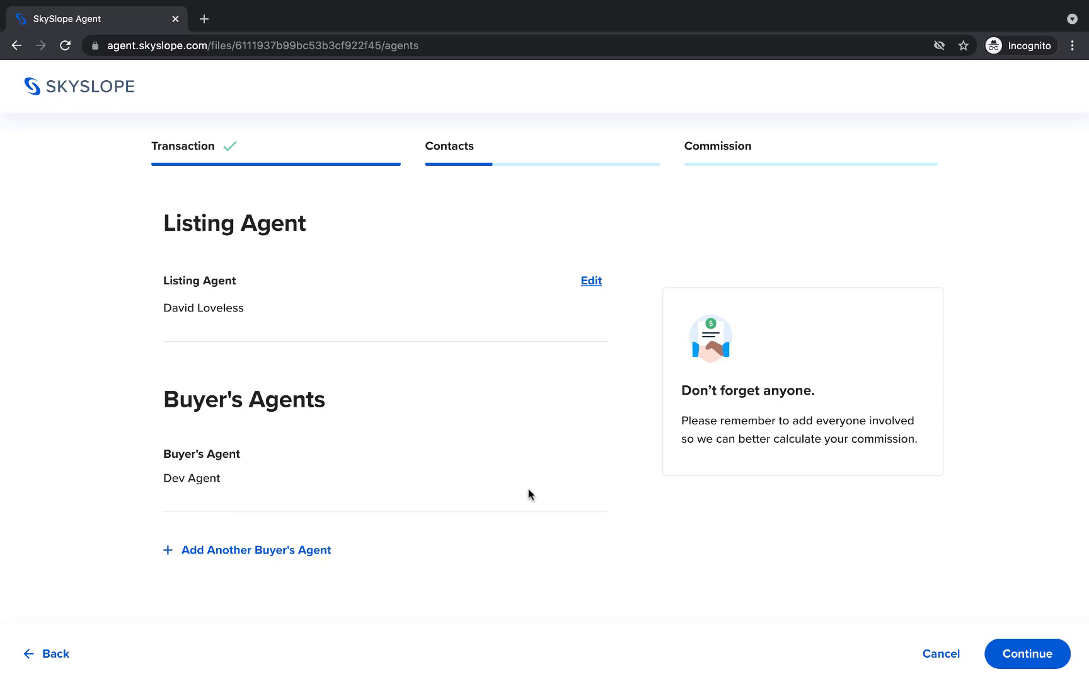
left_click(313, 552)
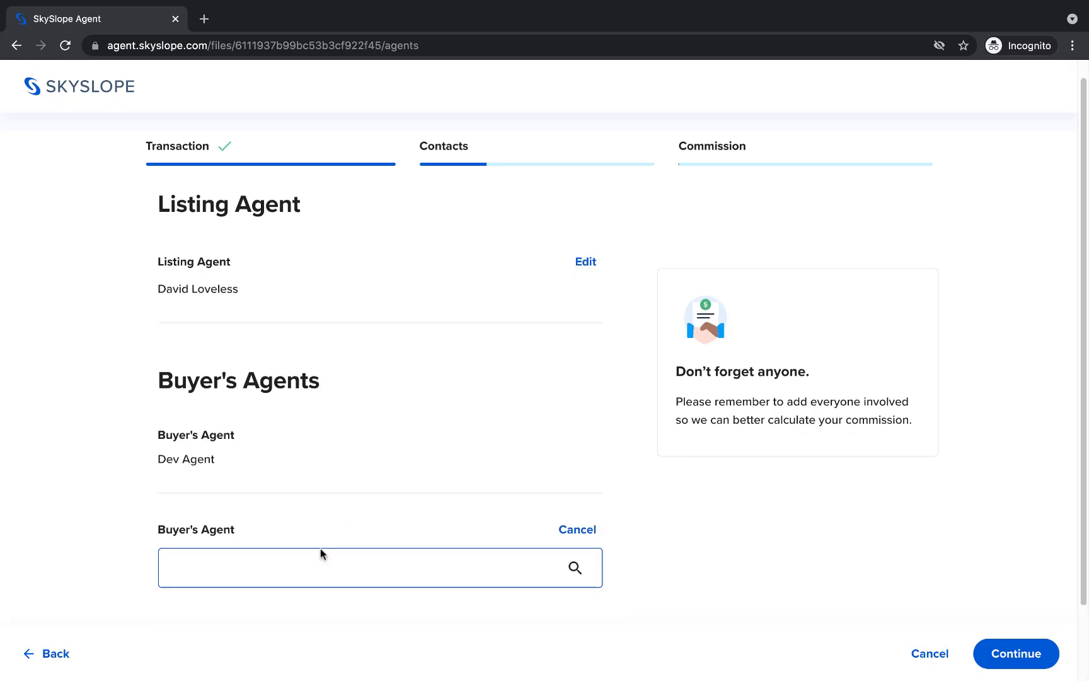
type("John")
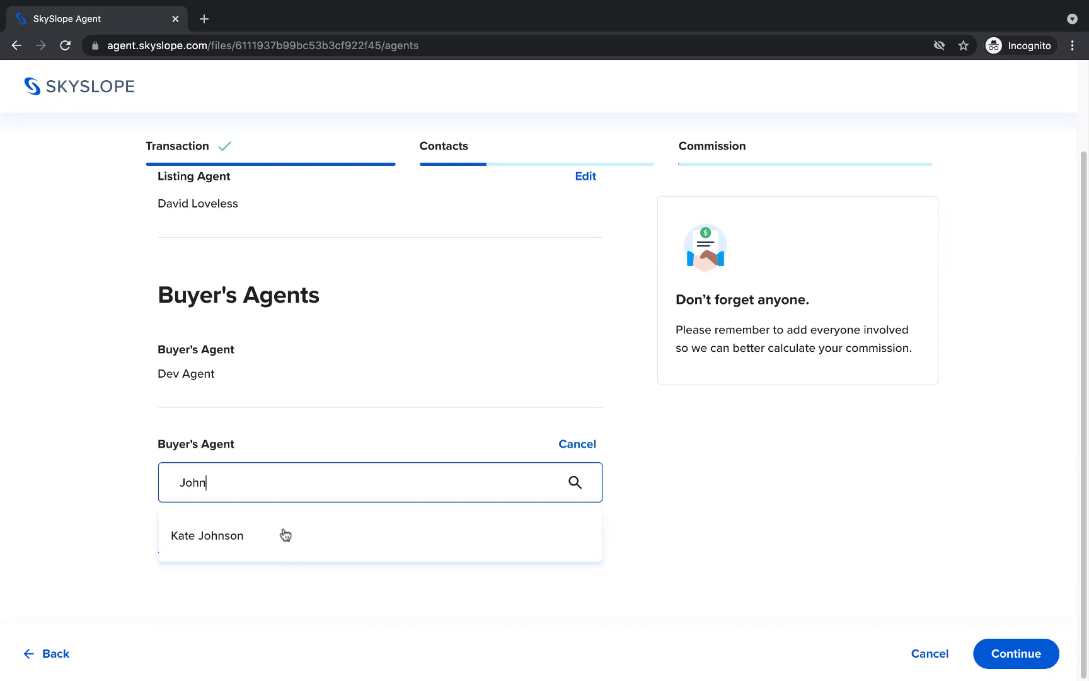
left_click(567, 446)
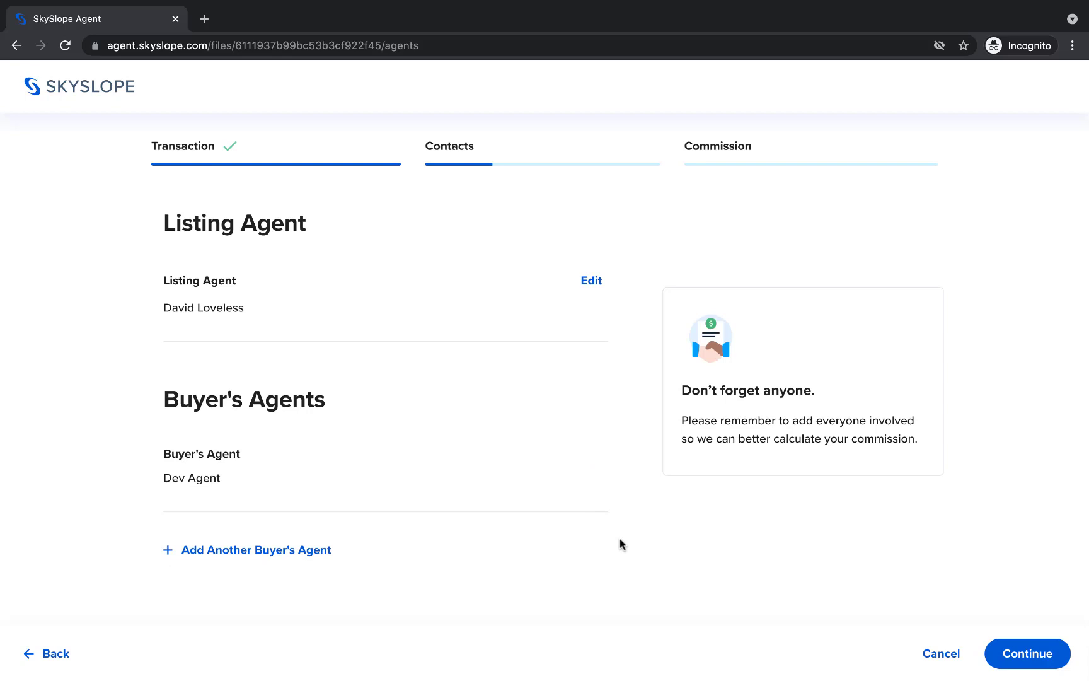
- Enter Douglas Escrow as escrow company with the escrow officer's first name, last name and e-mail
left_click(1012, 653)
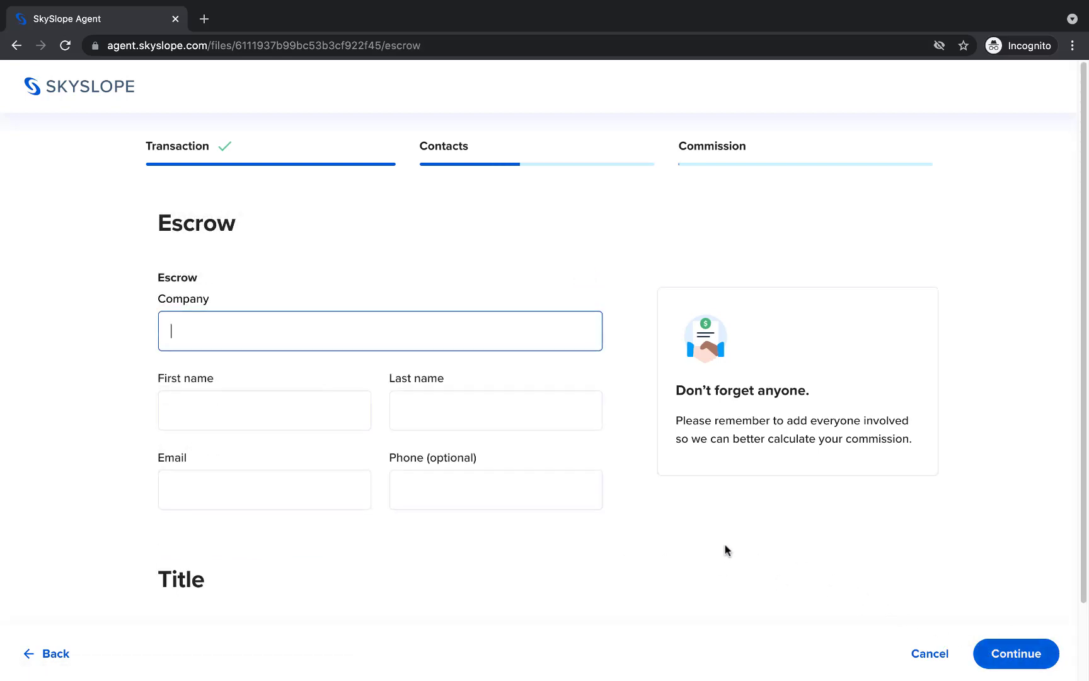
left_click(520, 339)
left_click(264, 411)
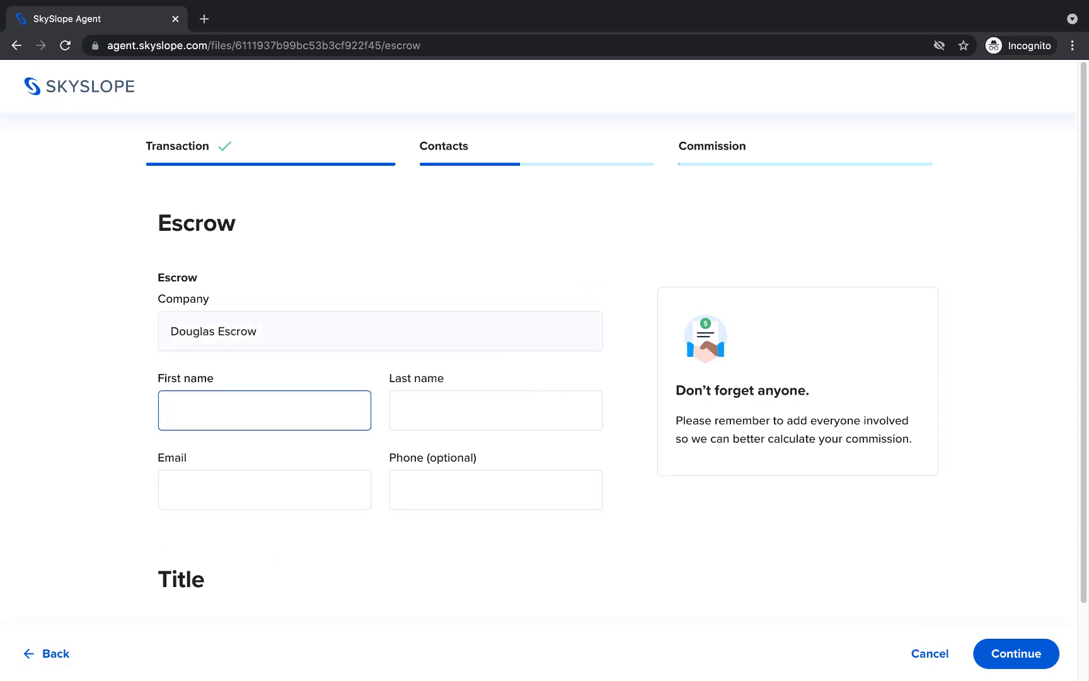
left_click(495, 410)
type("Berry")
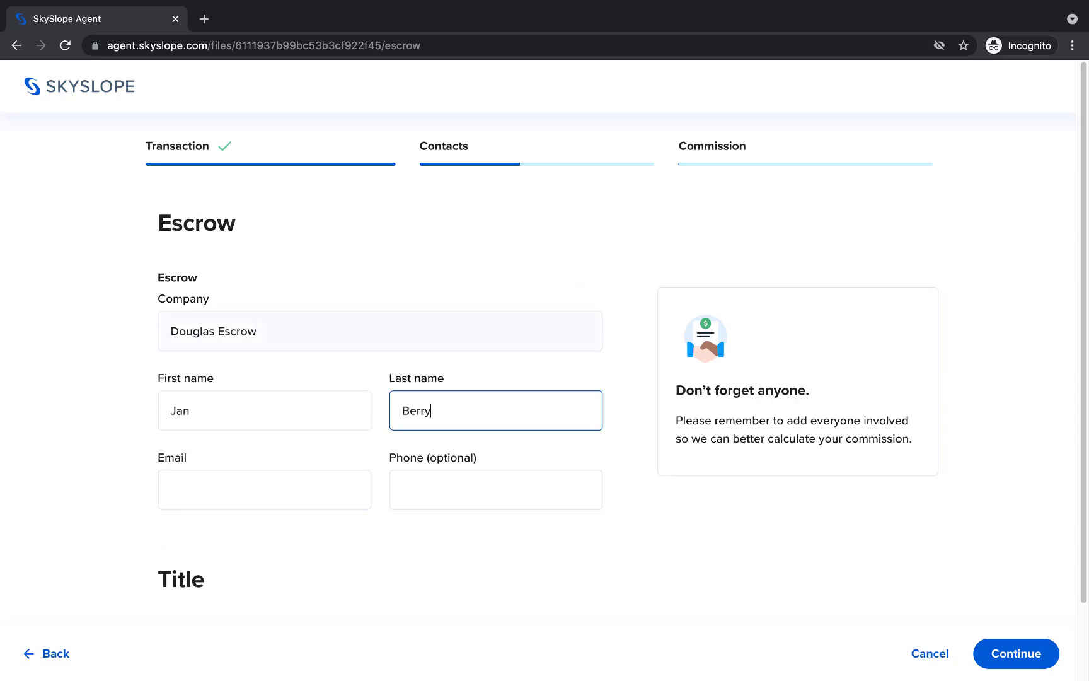
left_click(264, 489)
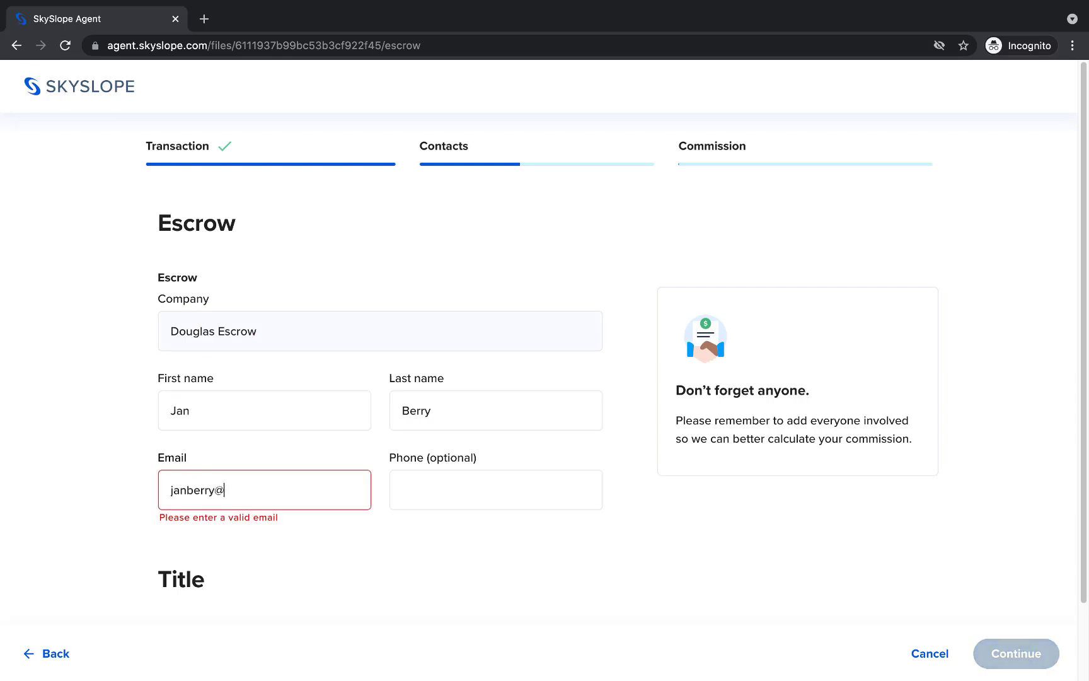
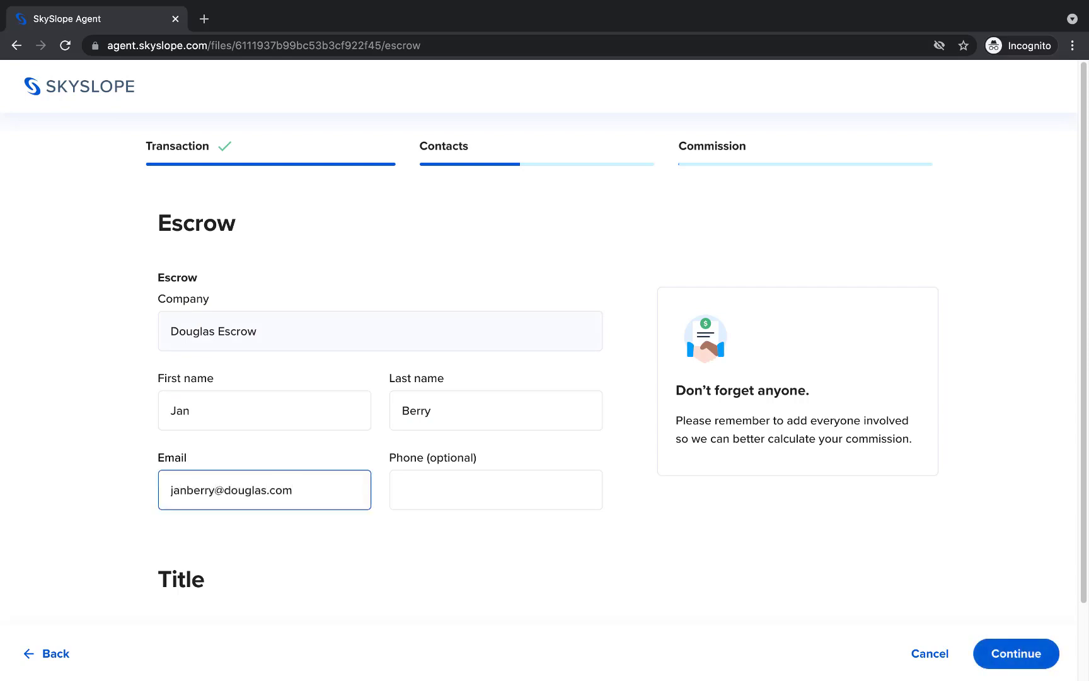
left_click(628, 364)
scroll(629, 364, "down", 2)
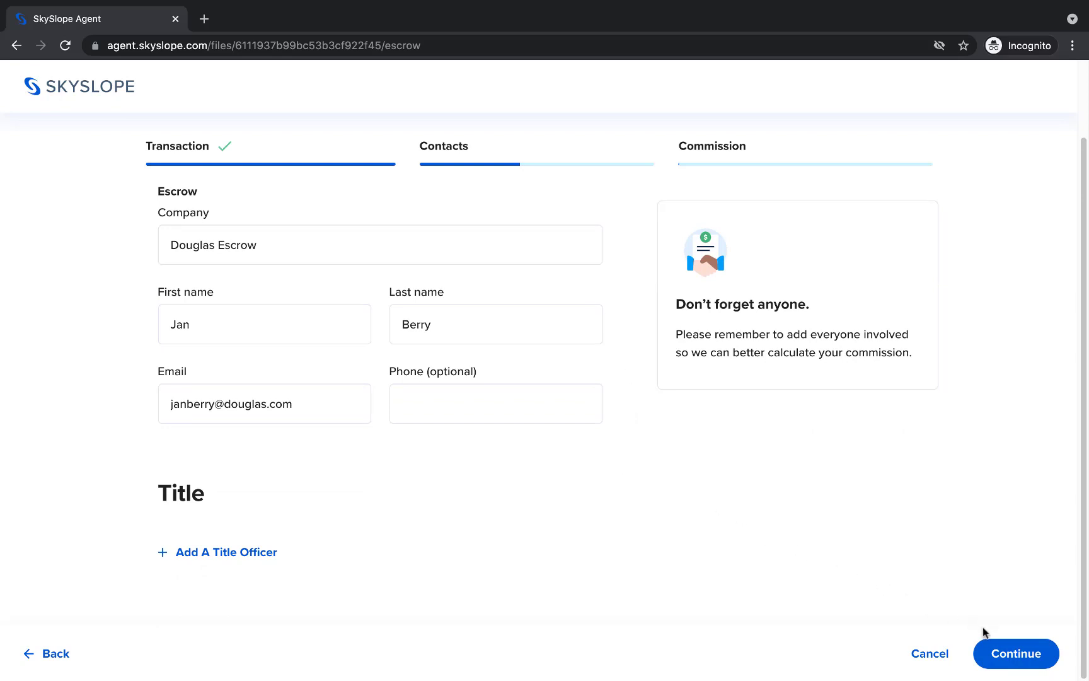
- Mark a lender as involved, entering Carmichael Mortgage and its loan officer's name and e-mail
left_click(1005, 654)
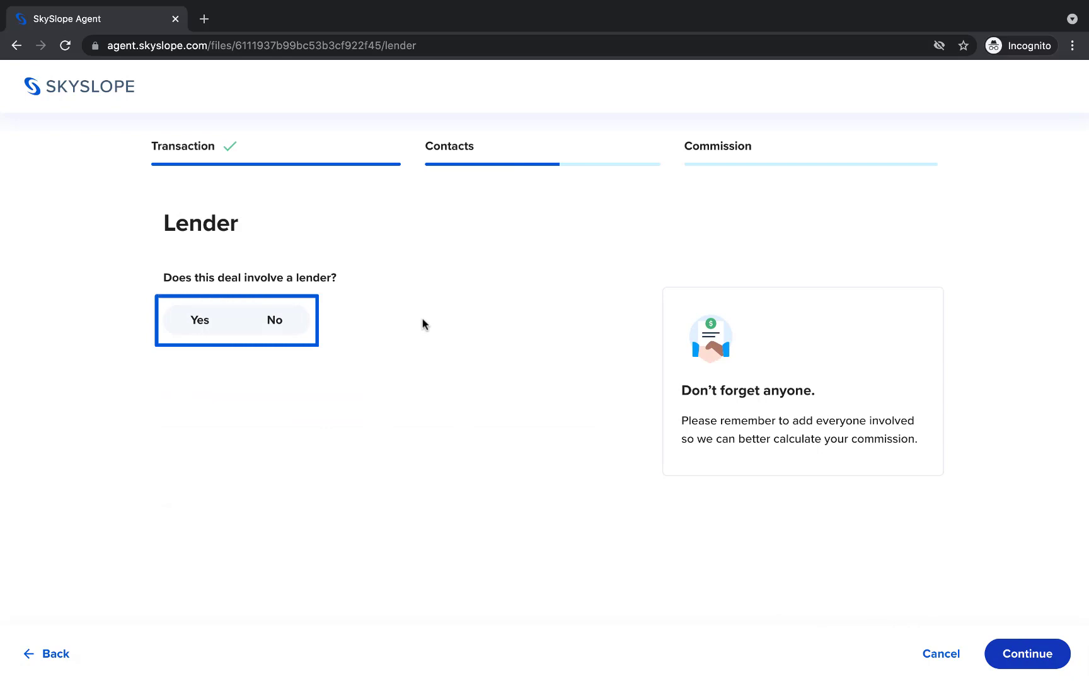
left_click(201, 321)
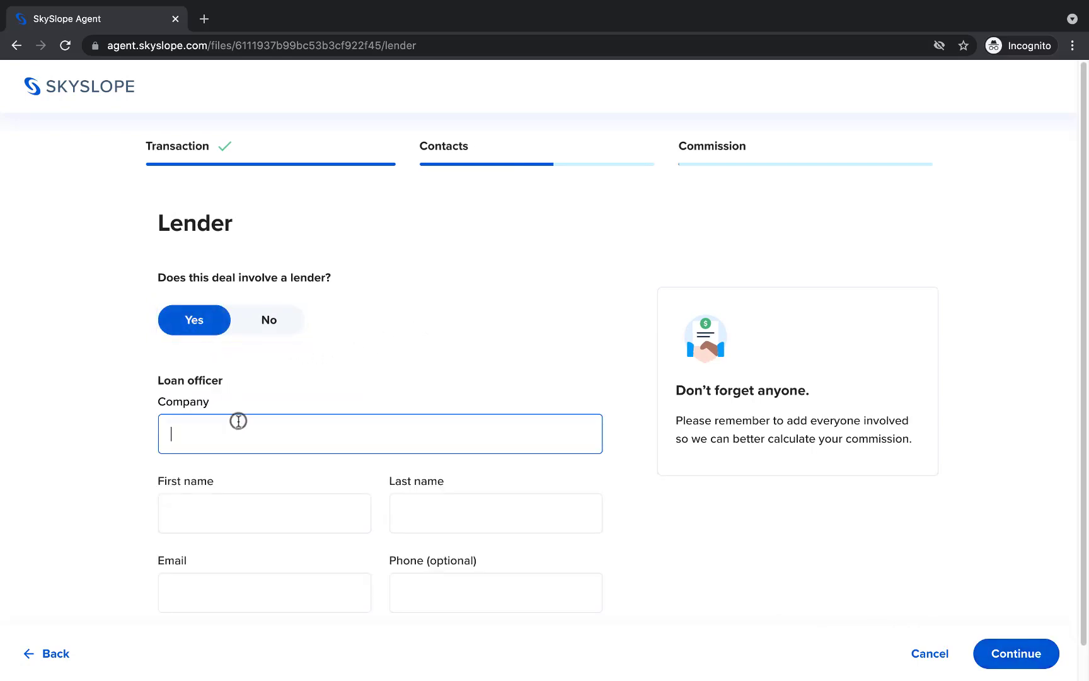
type("Carmichael Mortgage")
key("Tab")
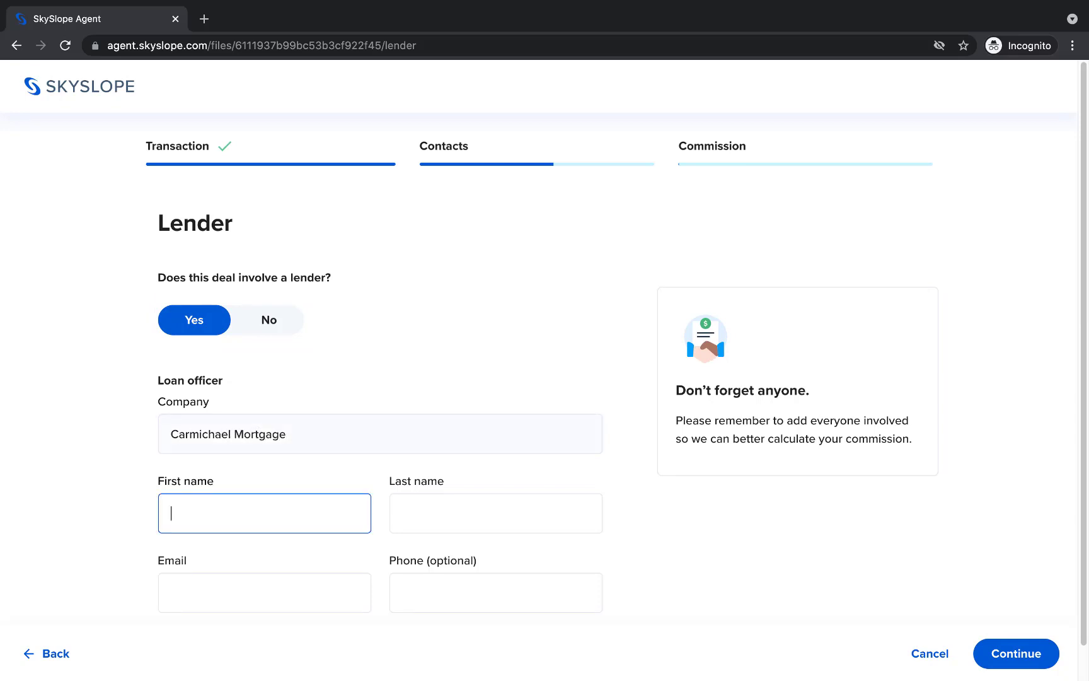
key("Tab")
key("Tab")
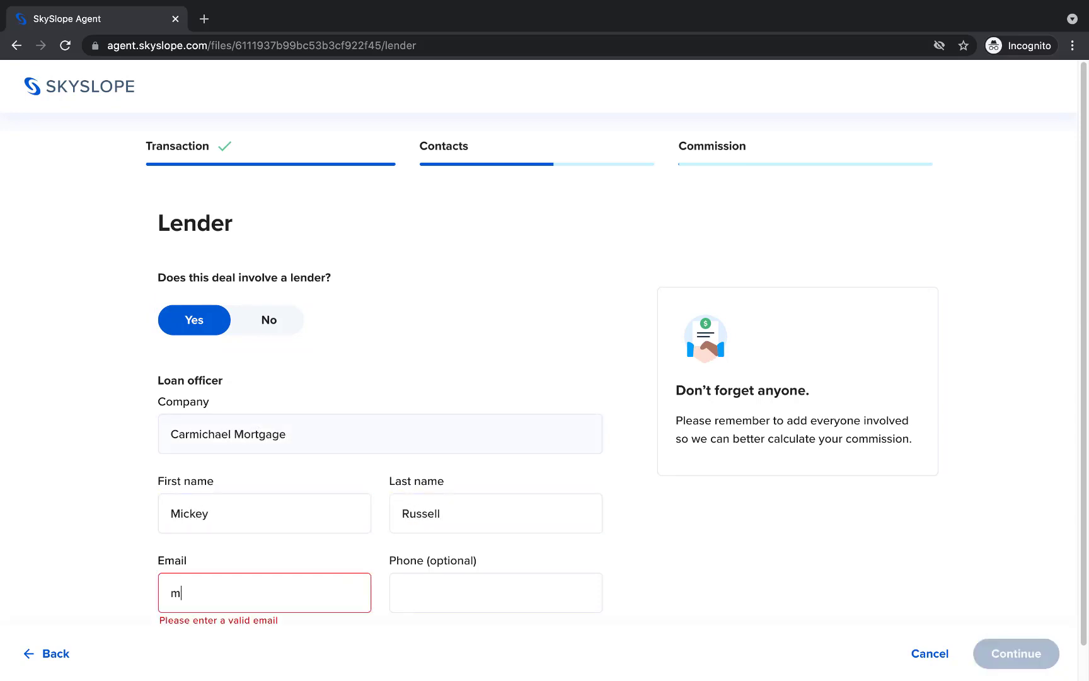
scroll(598, 496, "down", 2)
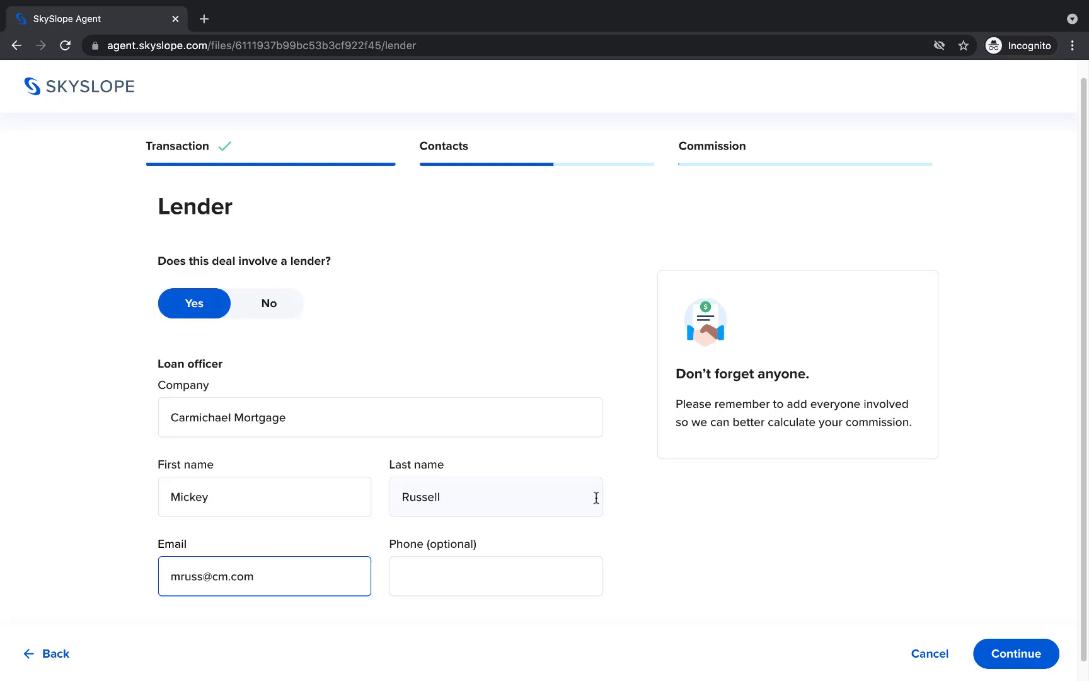
left_click(988, 652)
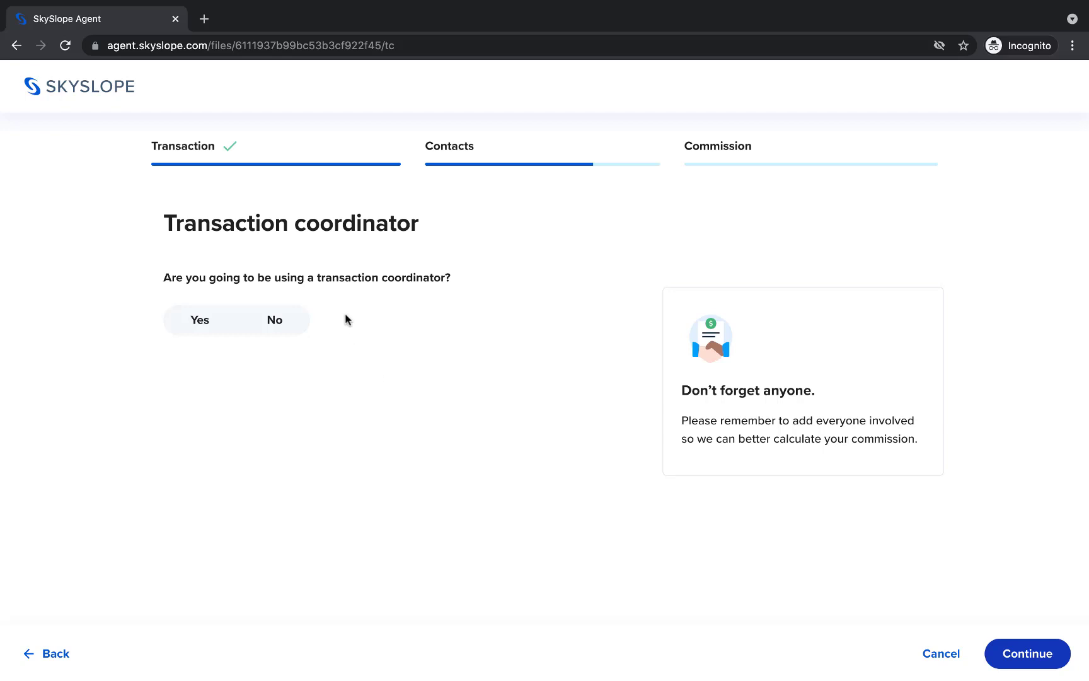
- Answer No to both the transaction coordinator and referral agent questions
left_click(295, 326)
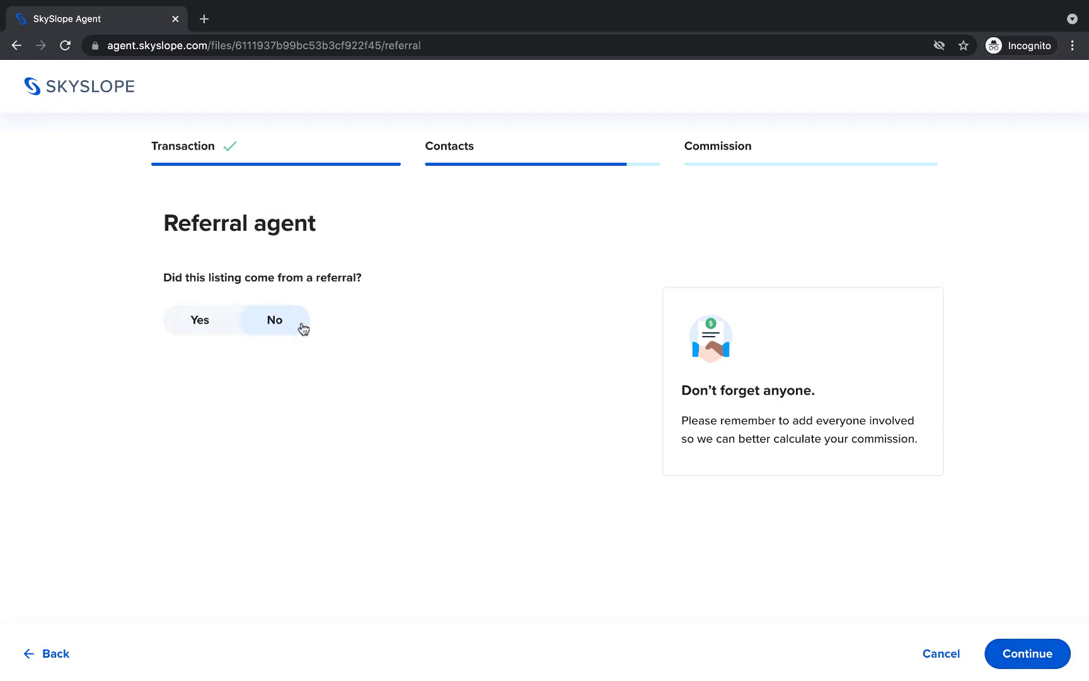
left_click(301, 324)
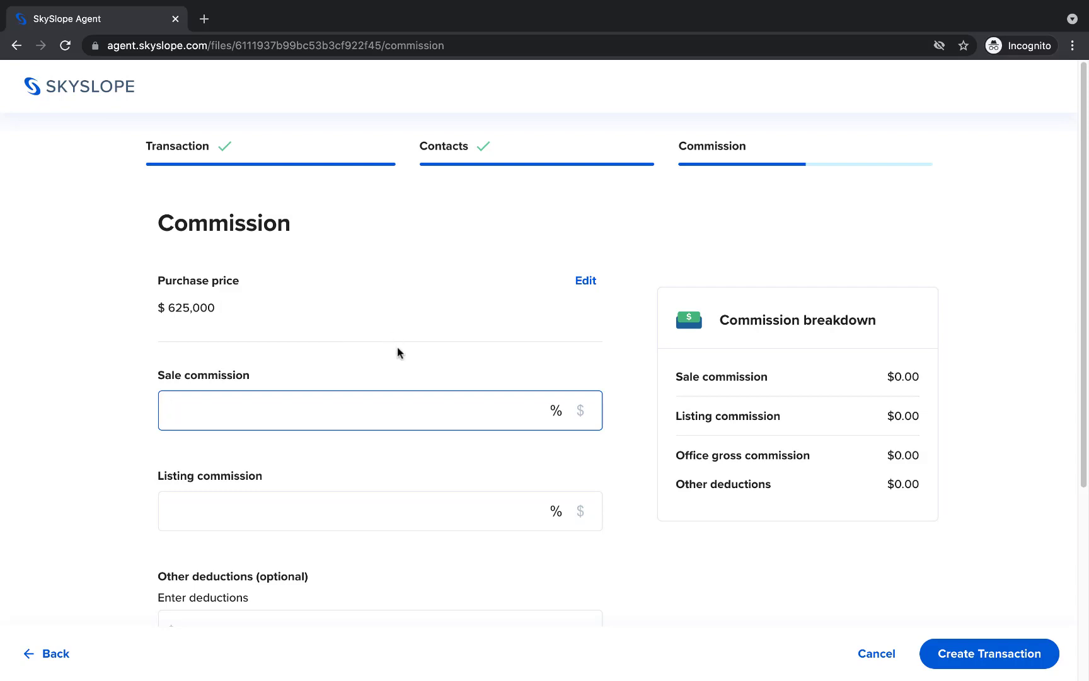
- Set the sale commission to 1.5% and the listing commission to 3%
left_click(582, 413)
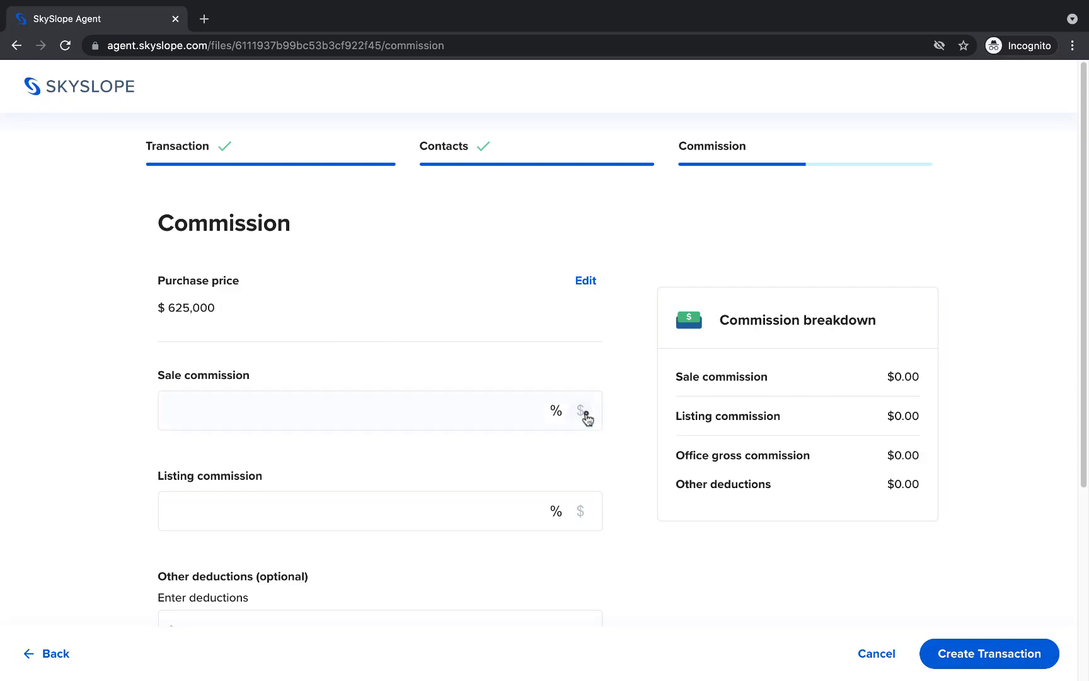
left_click(555, 410)
left_click(477, 408)
type("1.5")
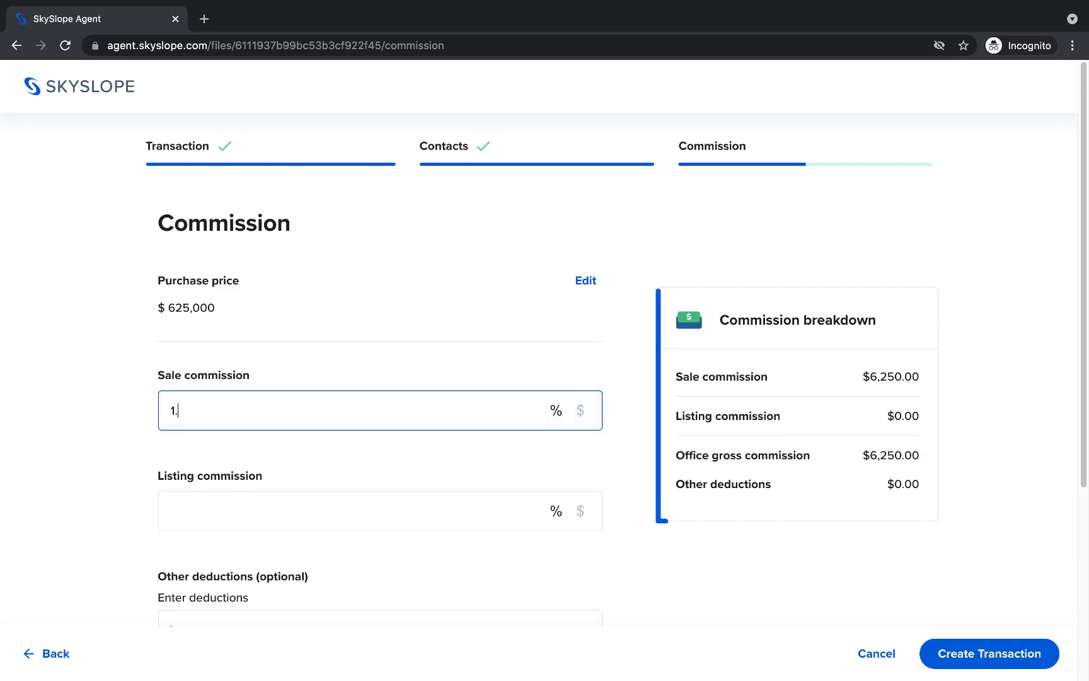
left_click(424, 501)
type("3")
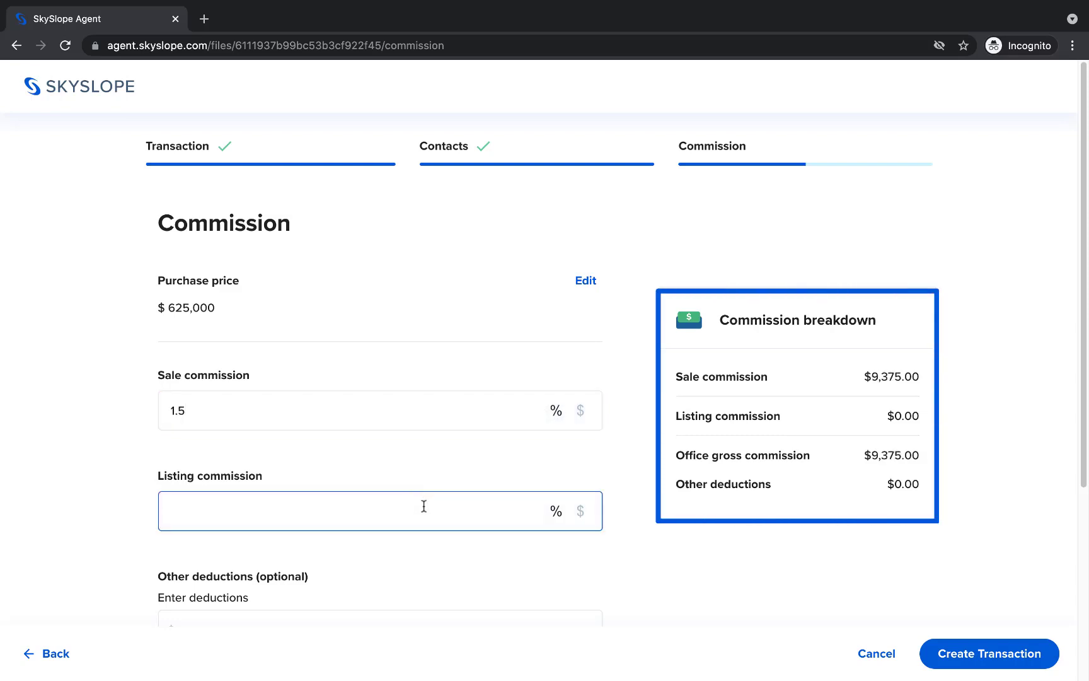
left_click(447, 469)
- Write a commission note about offering a discount to the buyer
scroll(449, 470, "down", 3)
scroll(449, 470, "down", 3)
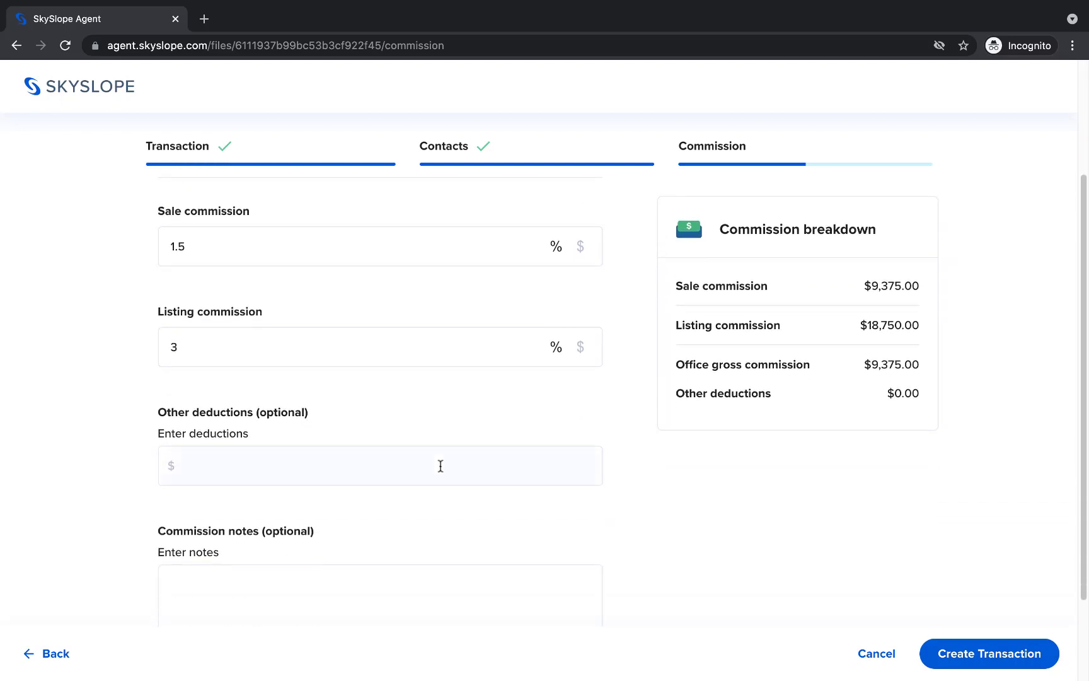
left_click(370, 479)
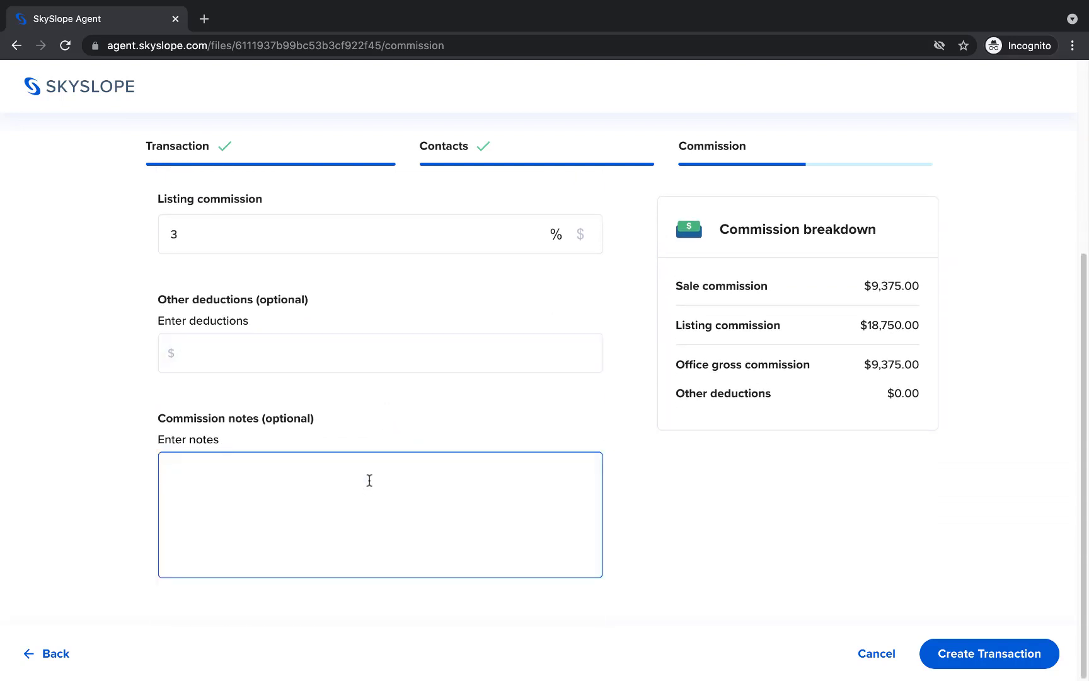
type("Offering discount to buyer,")
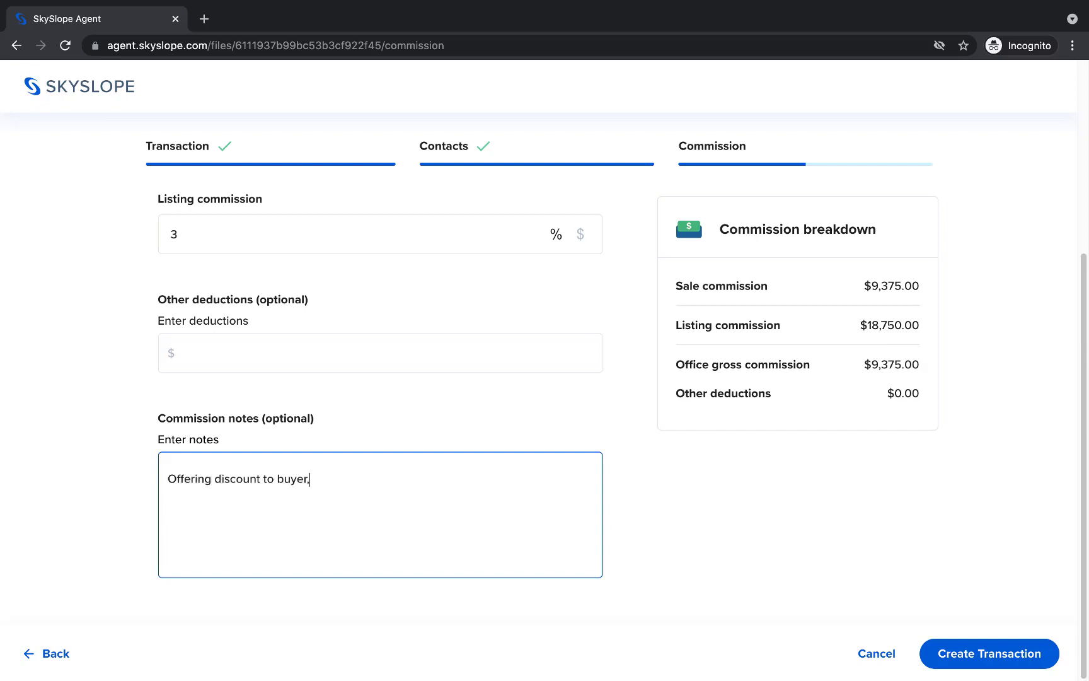
type("amily")
- Create the transaction and review its Checklist page of required documents
left_click(953, 655)
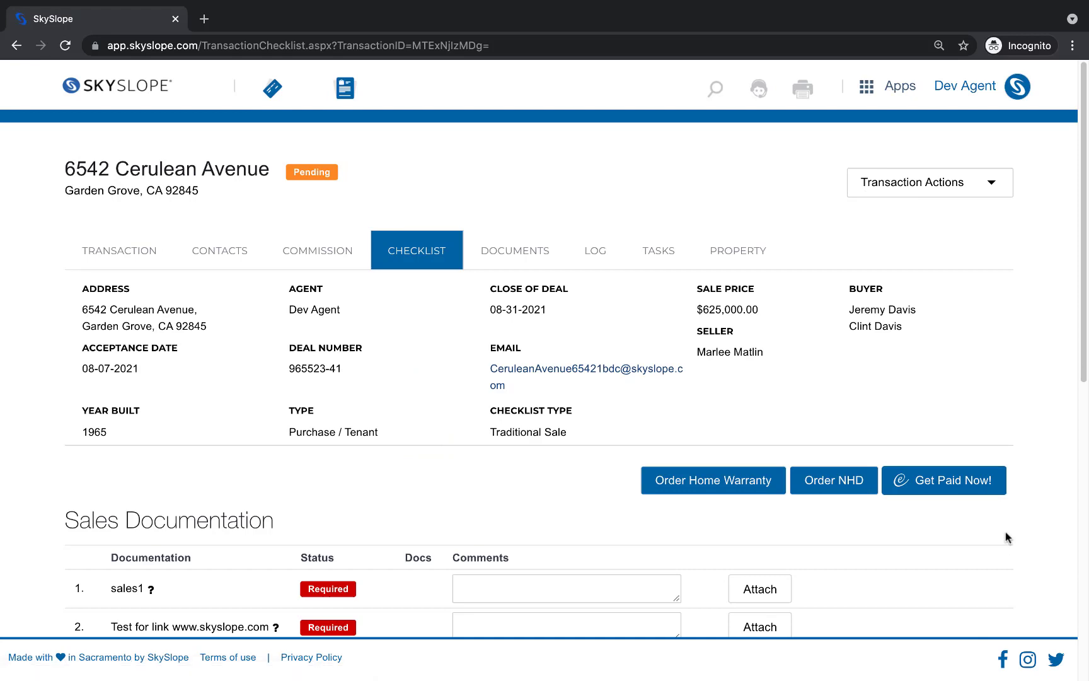
scroll(1005, 537, "down", 9)
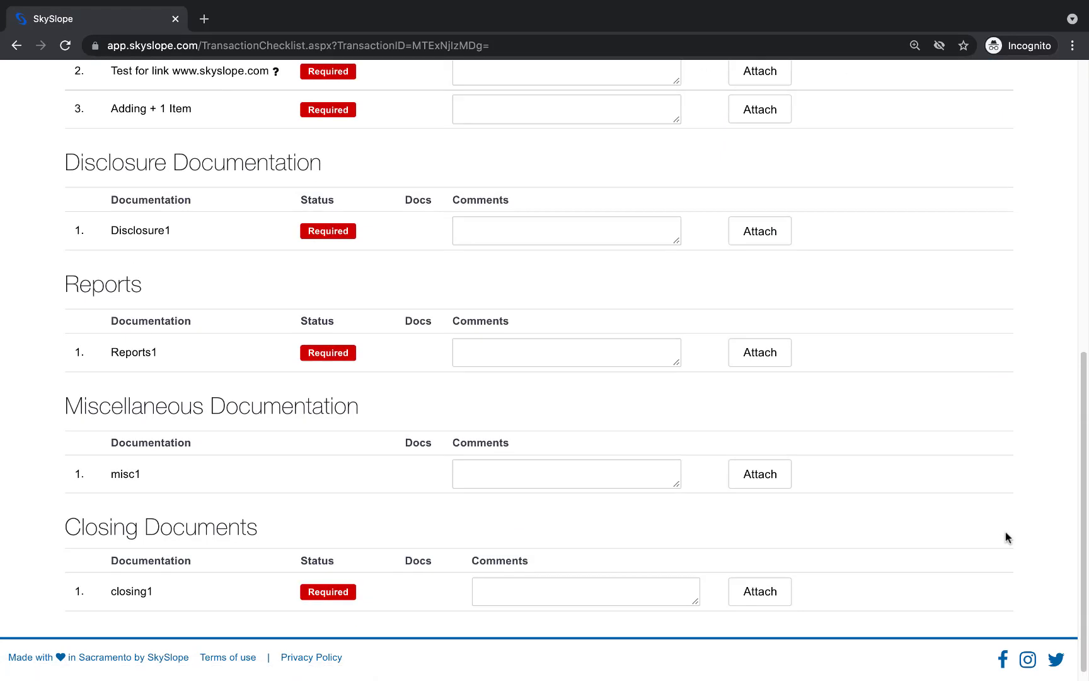
scroll(1006, 537, "up", 10)
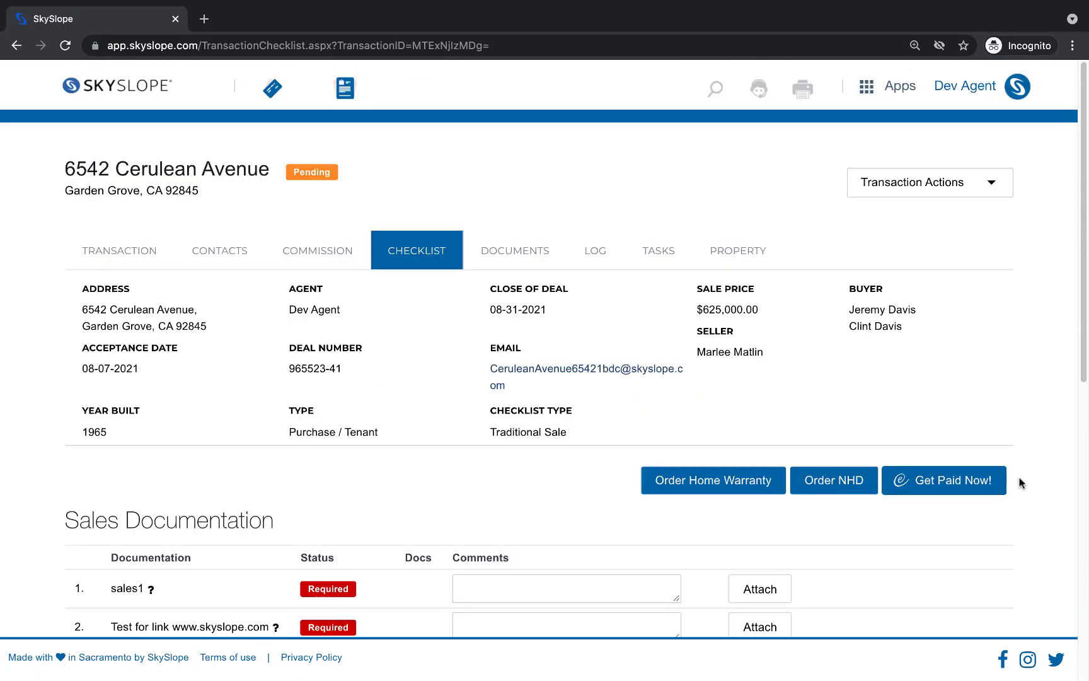